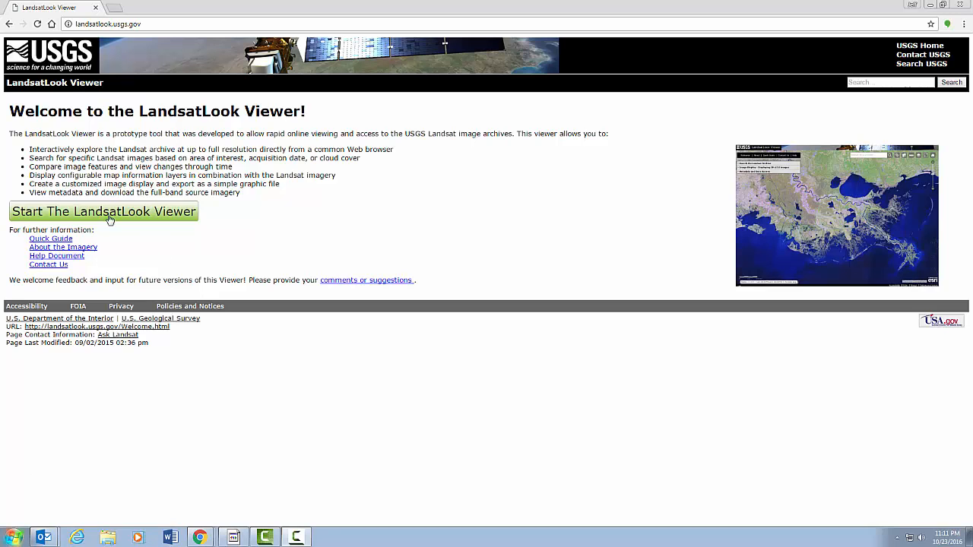
Step: Start the LandsatLook Viewer and limit the archive search to the Landsat 8 OLI (2013-present) sensor
click(81, 213)
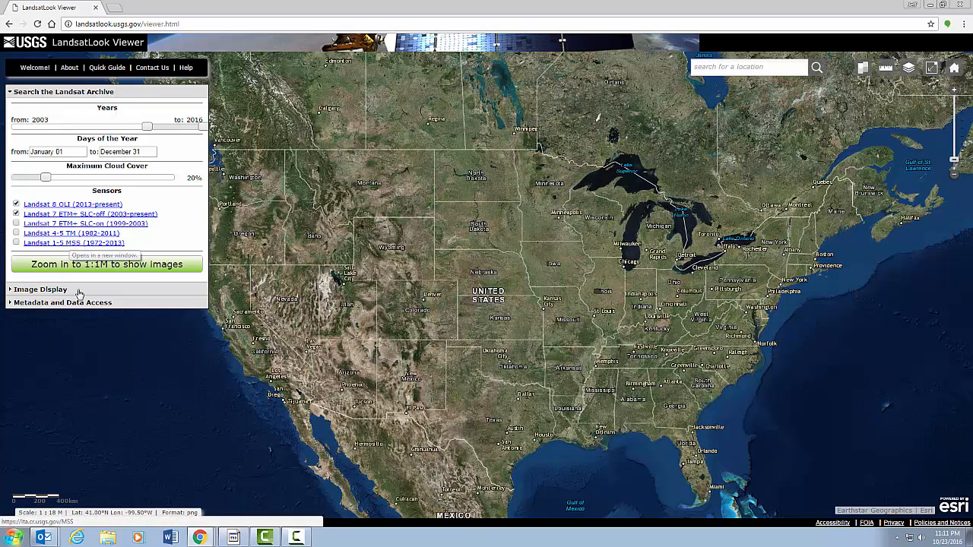
click(16, 214)
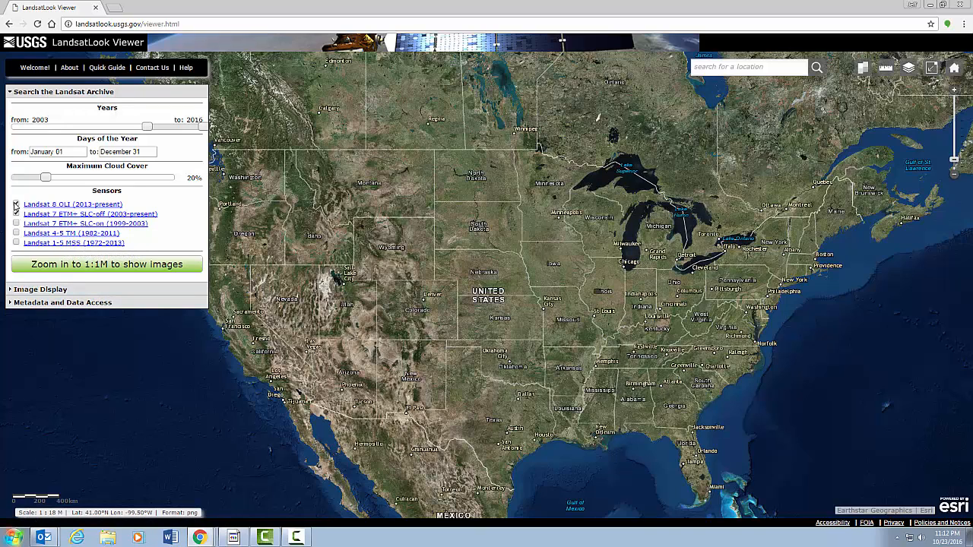
click(16, 204)
click(16, 214)
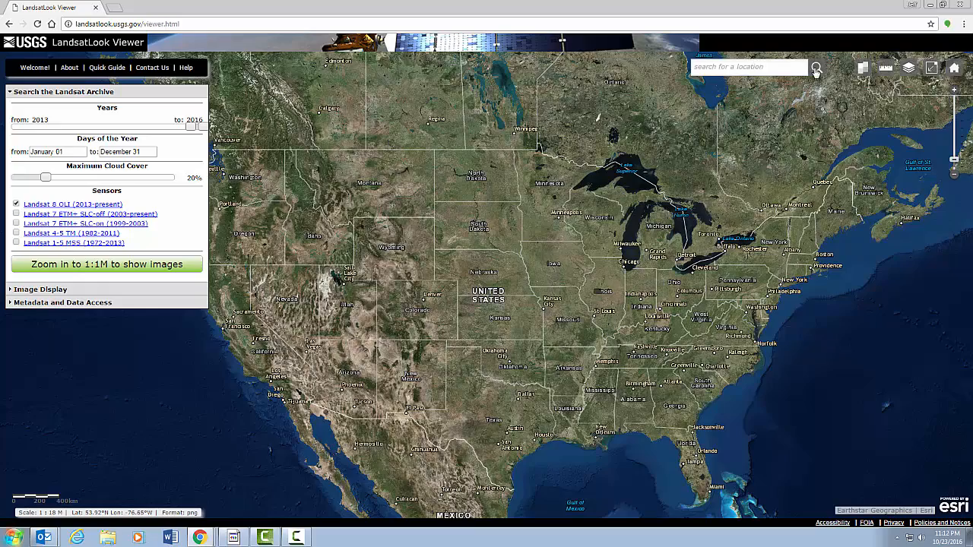
Step: Show the Landsat images for the Twin Falls, Idaho area at a map scale of about 1:72K
drag(299, 234, 308, 242)
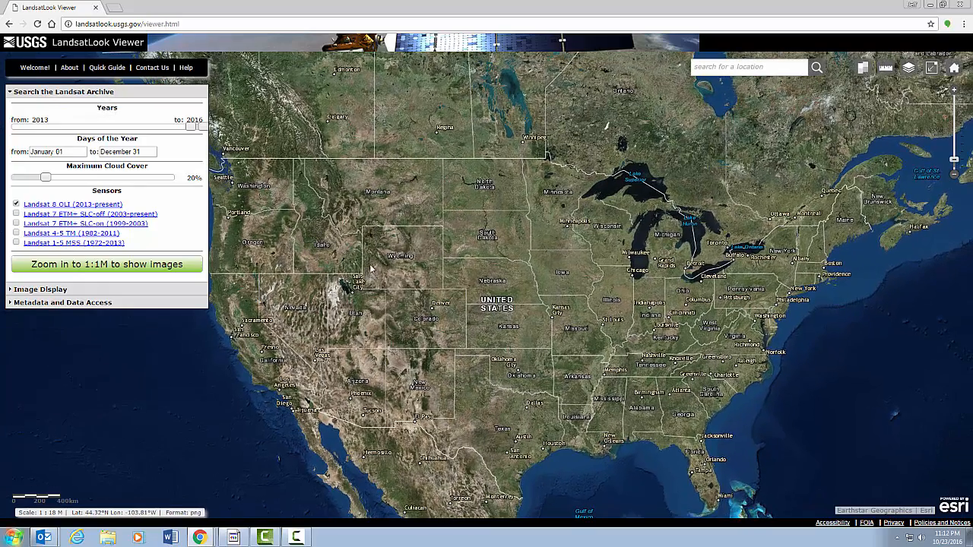
scroll(316, 264, up, 1)
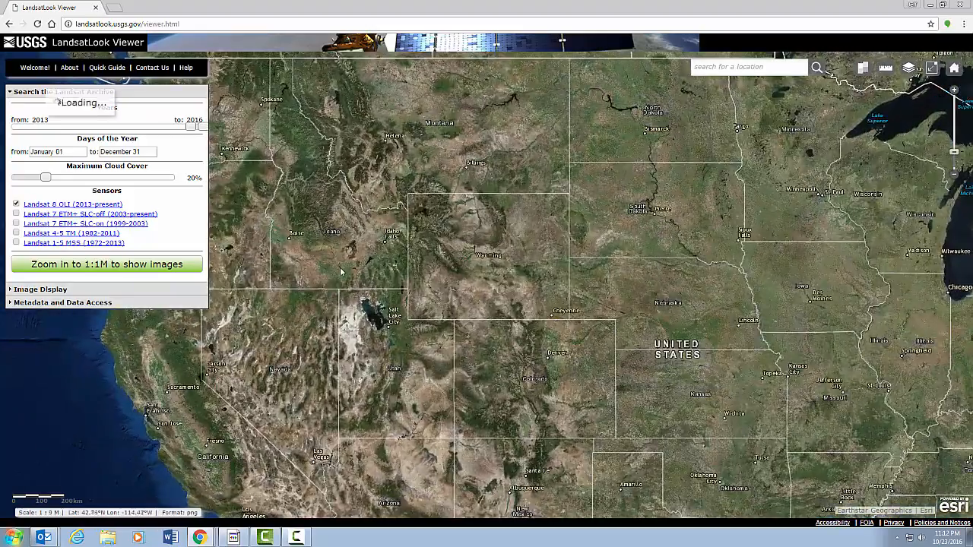
scroll(341, 271, up, 2)
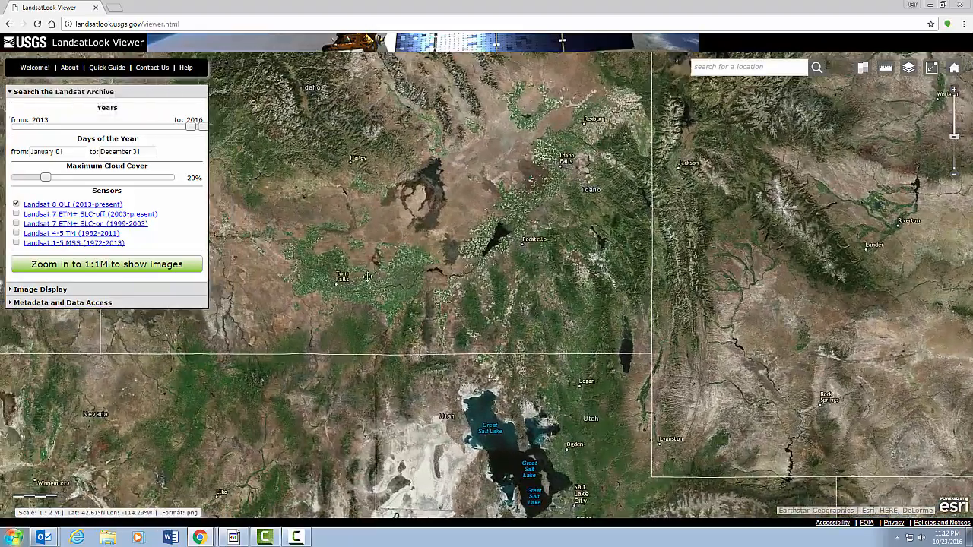
scroll(367, 278, up, 2)
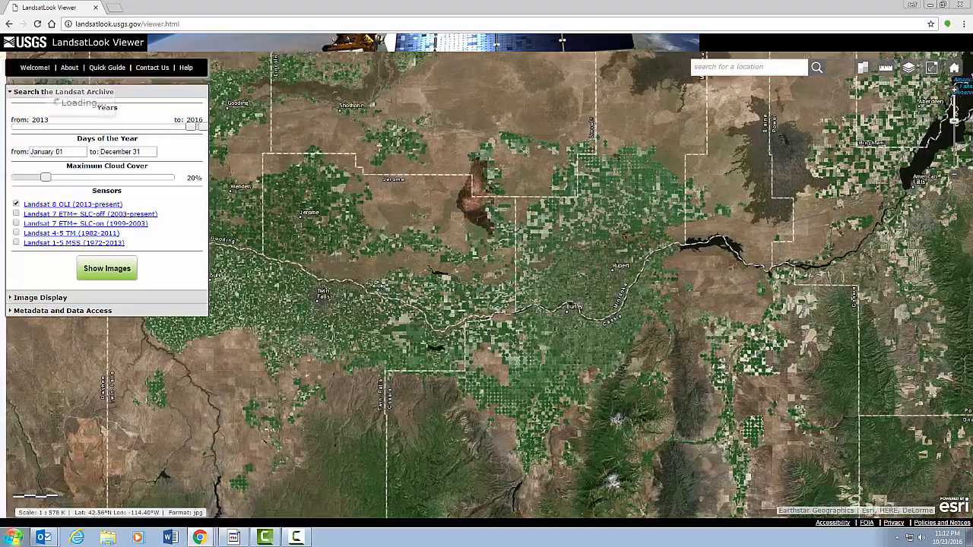
scroll(476, 278, up, 1)
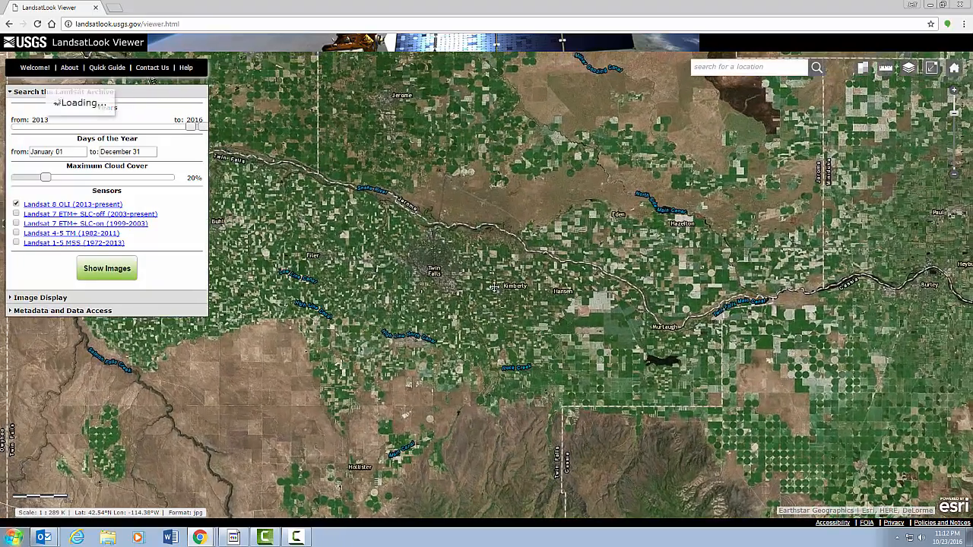
scroll(446, 283, up, 2)
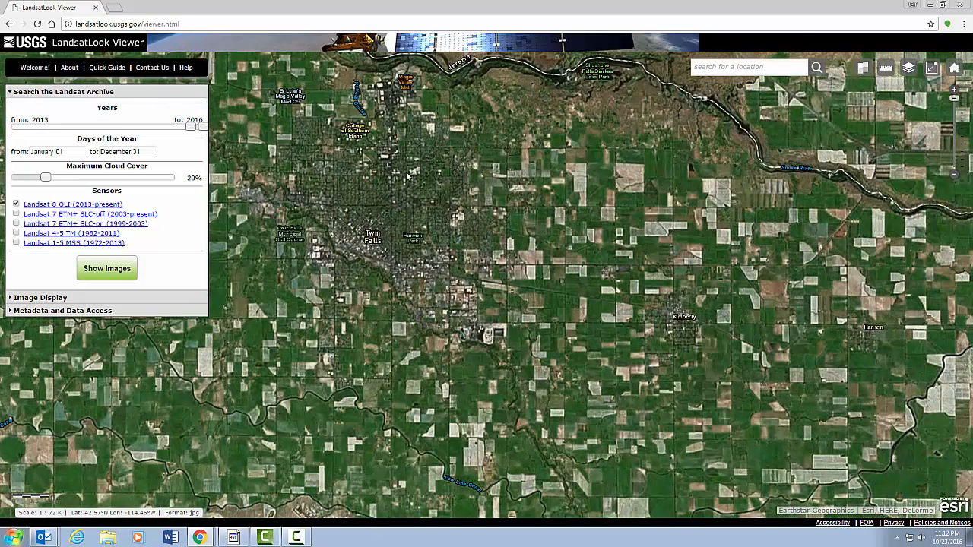
drag(407, 175, 446, 227)
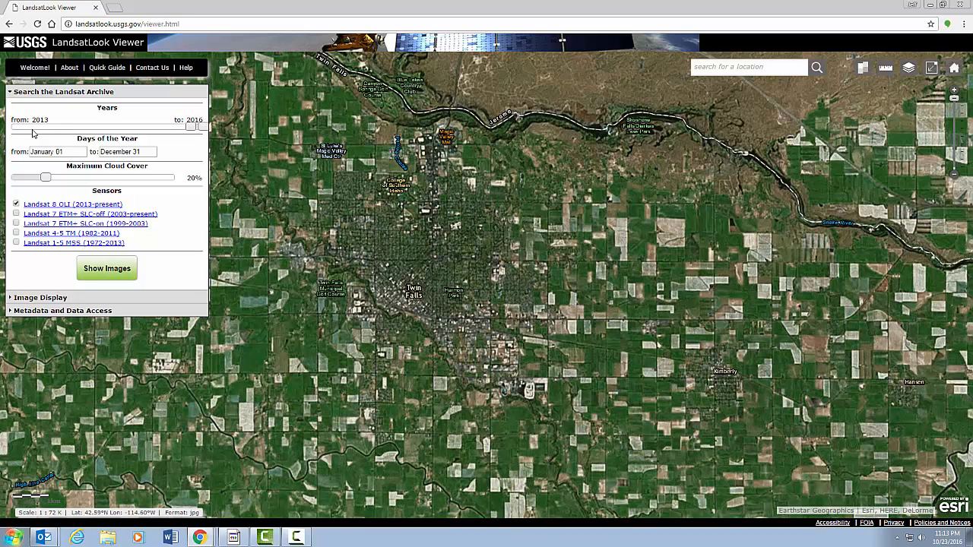
click(106, 275)
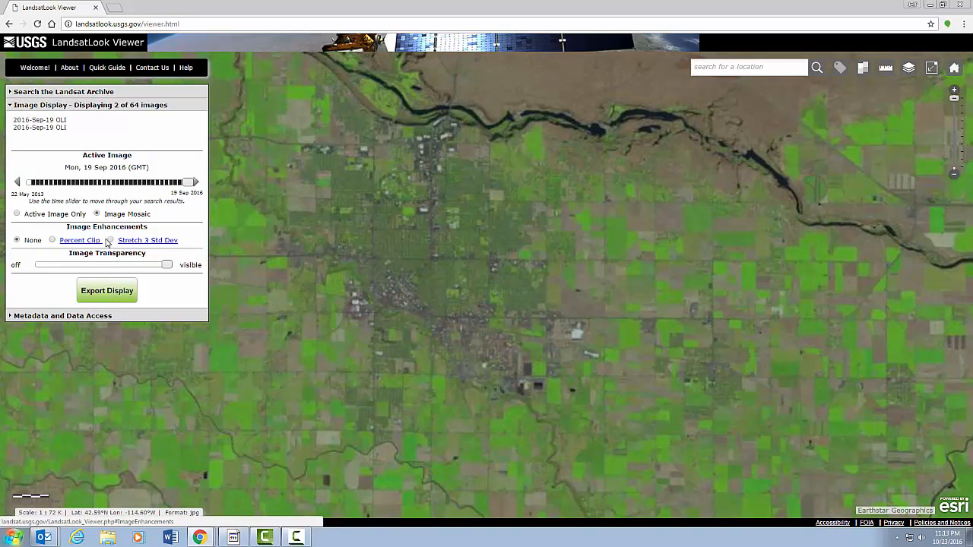
Step: Try the Percent Clip and Stretch 3 Std Dev image enhancements and reset the enhancement to None
click(52, 240)
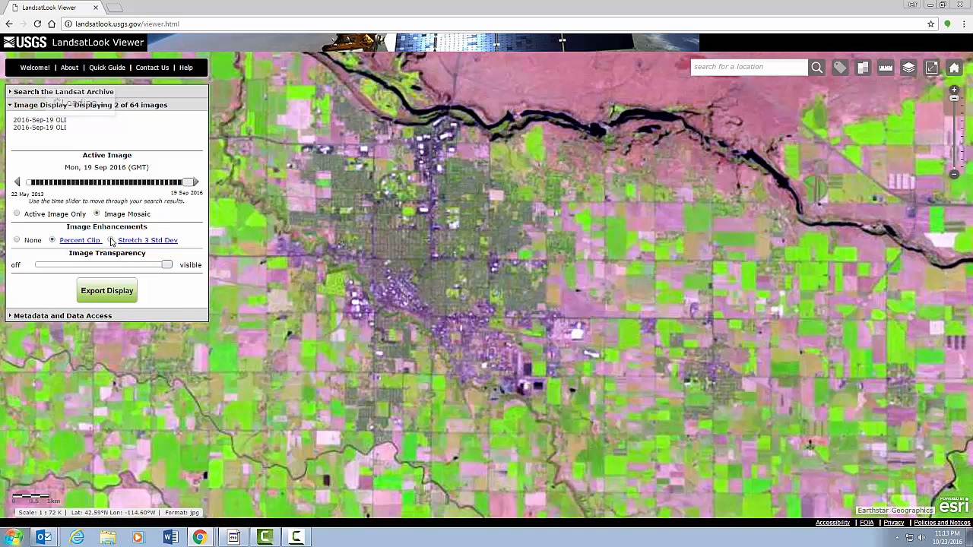
click(111, 240)
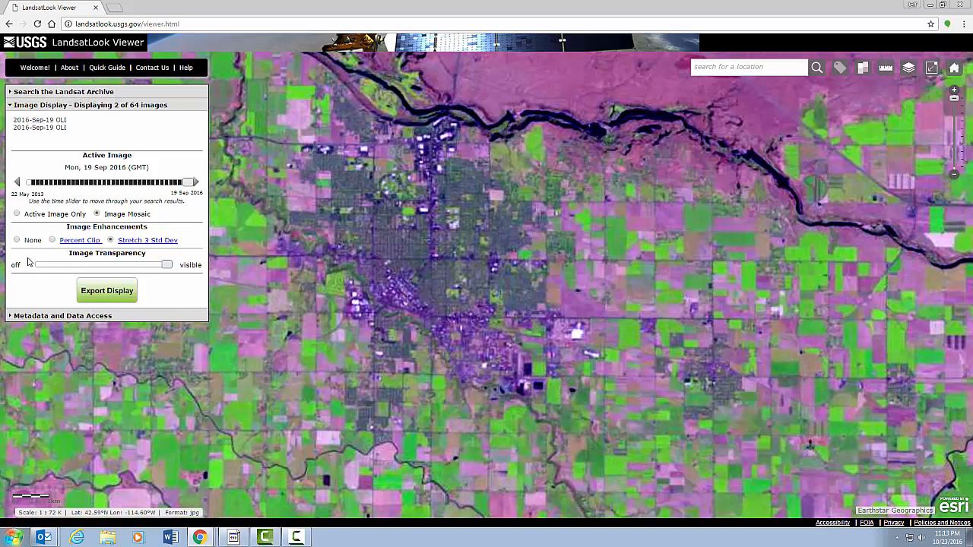
click(17, 240)
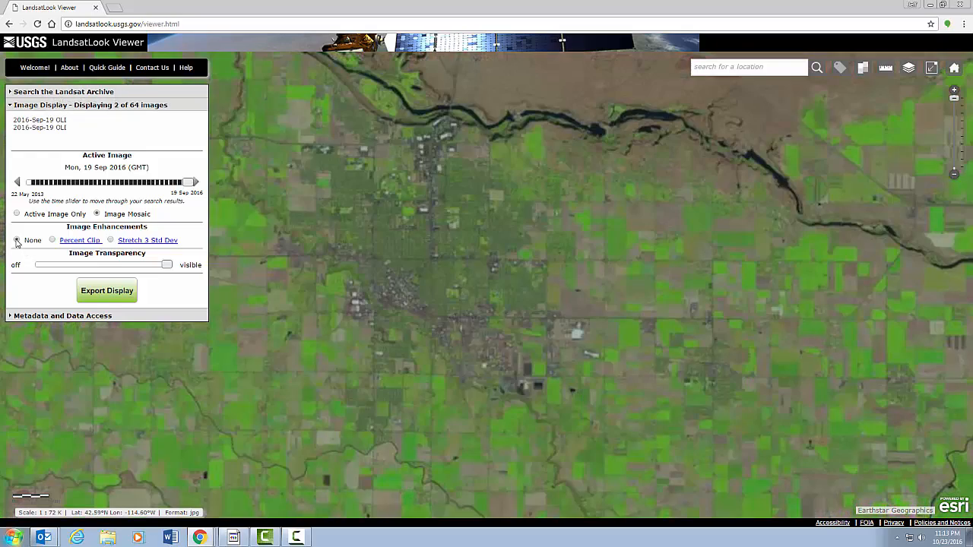
mouse_move(166, 264)
mouse_down()
mouse_move(123, 272)
mouse_move(169, 268)
mouse_up()
Step: Export the displayed image in JPG (no Spatial Reference) format with the Web Mercator (WGS84) spatial reference
click(122, 293)
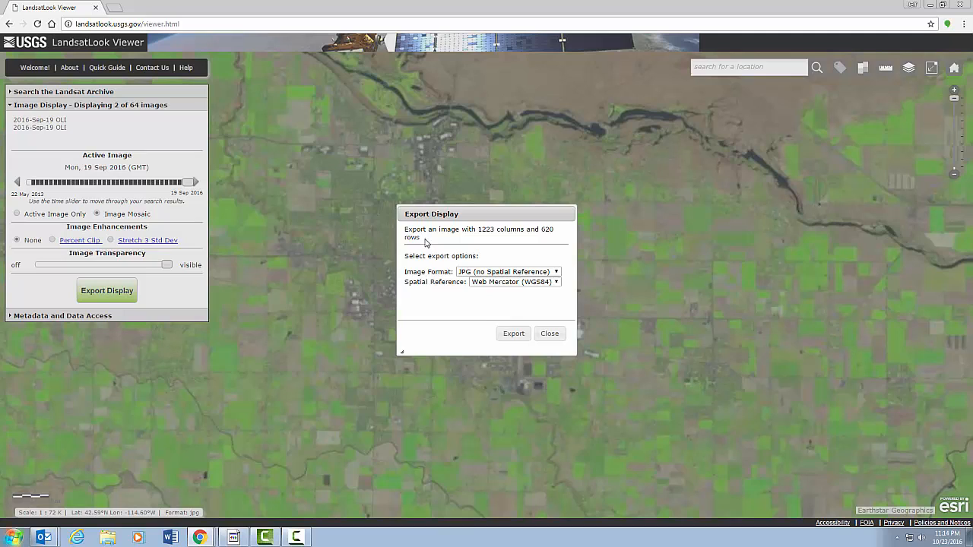
click(475, 272)
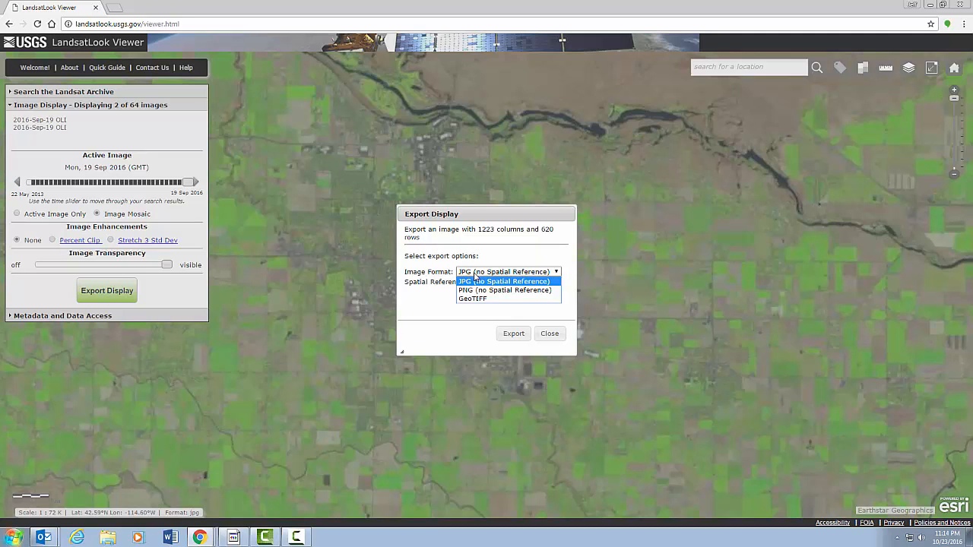
click(475, 297)
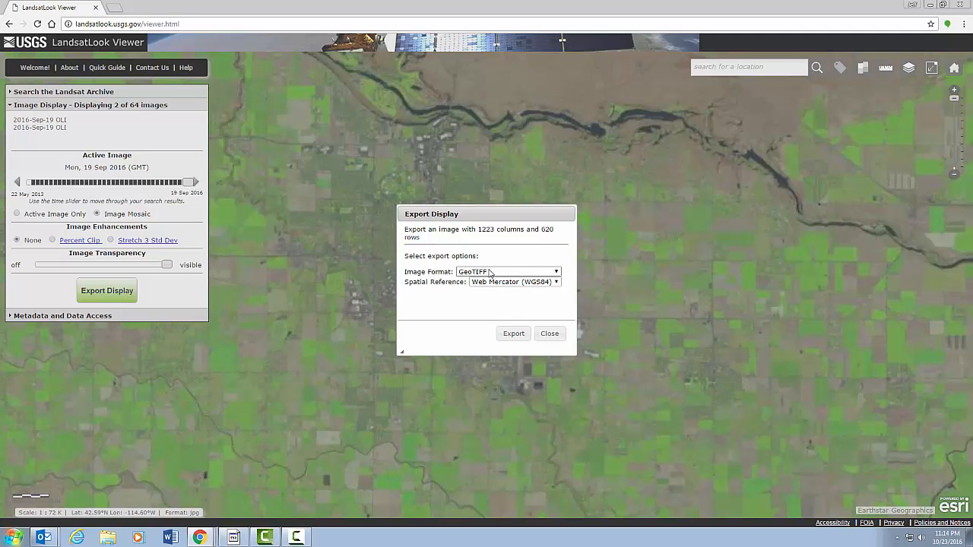
click(490, 274)
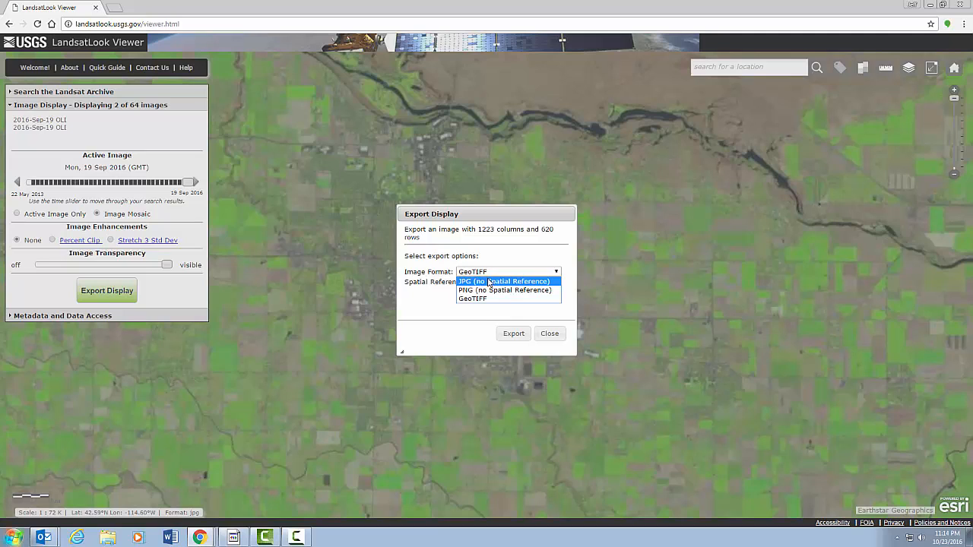
click(490, 283)
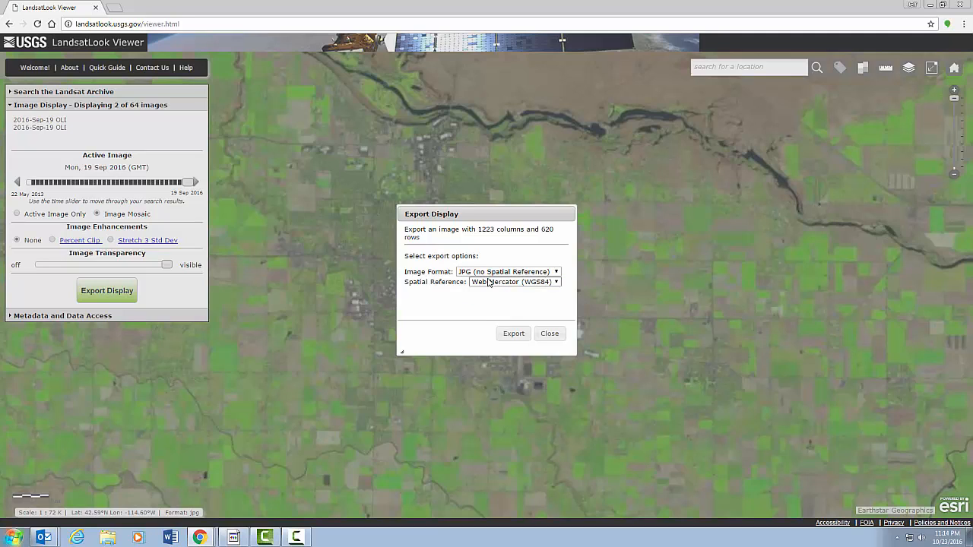
click(511, 334)
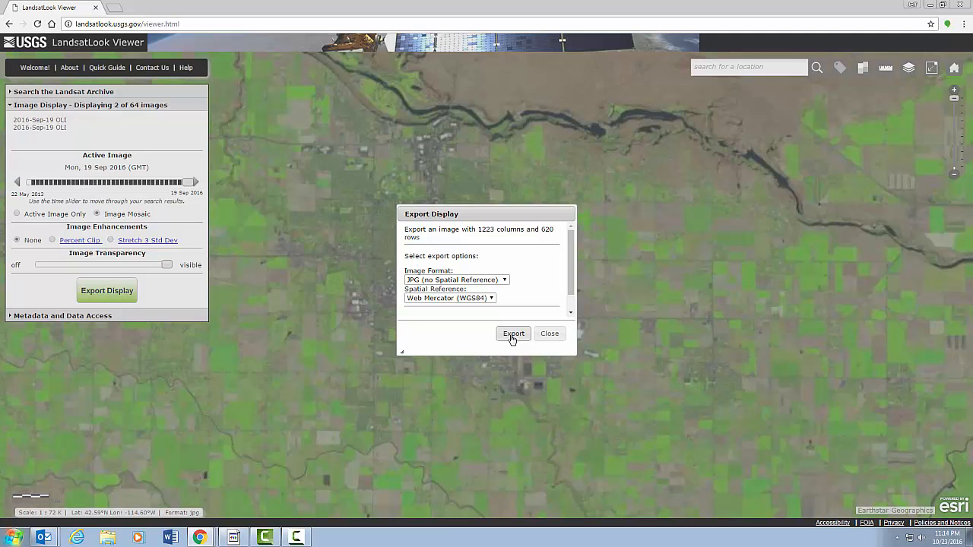
Step: Open the exported image from the link in the export dialog
click(571, 314)
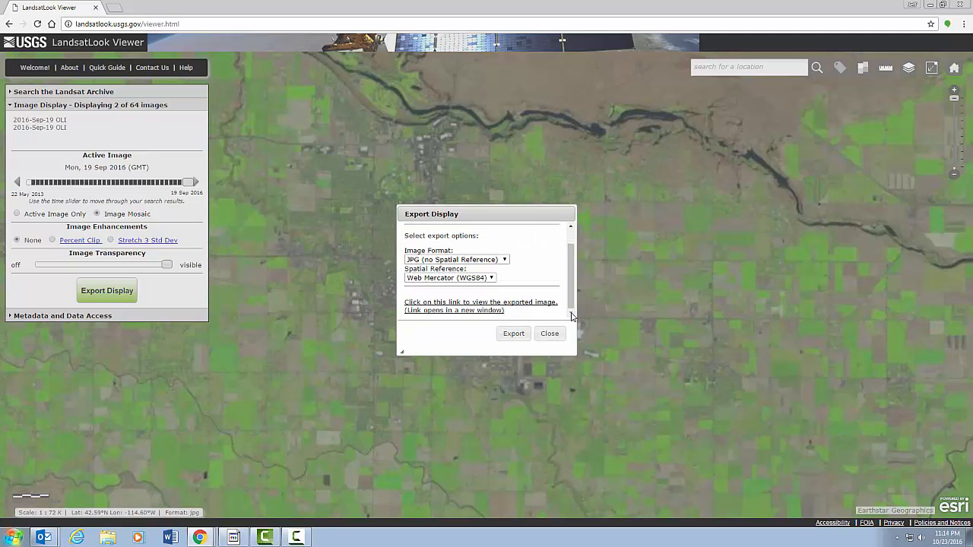
mouse_move(571, 286)
mouse_down()
mouse_move(574, 274)
mouse_move(573, 291)
mouse_up()
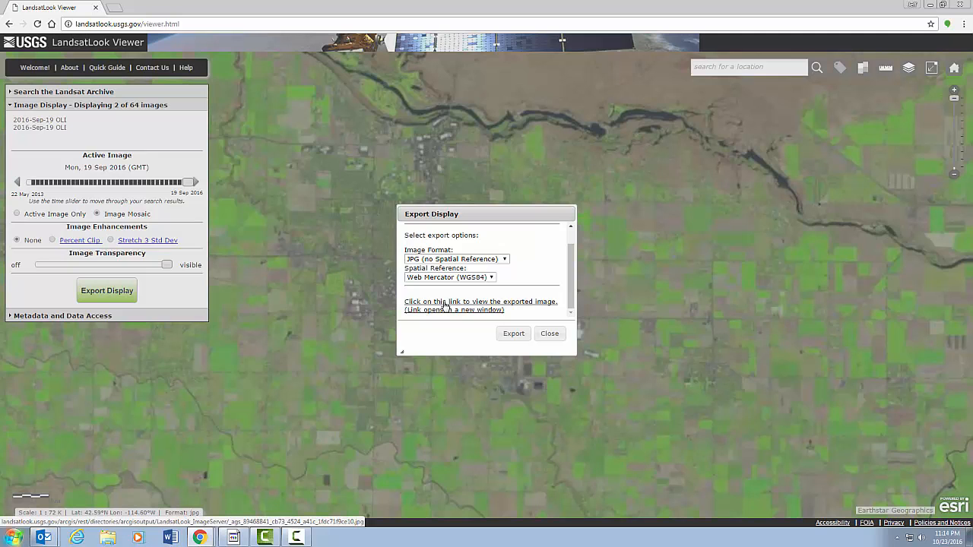
click(445, 306)
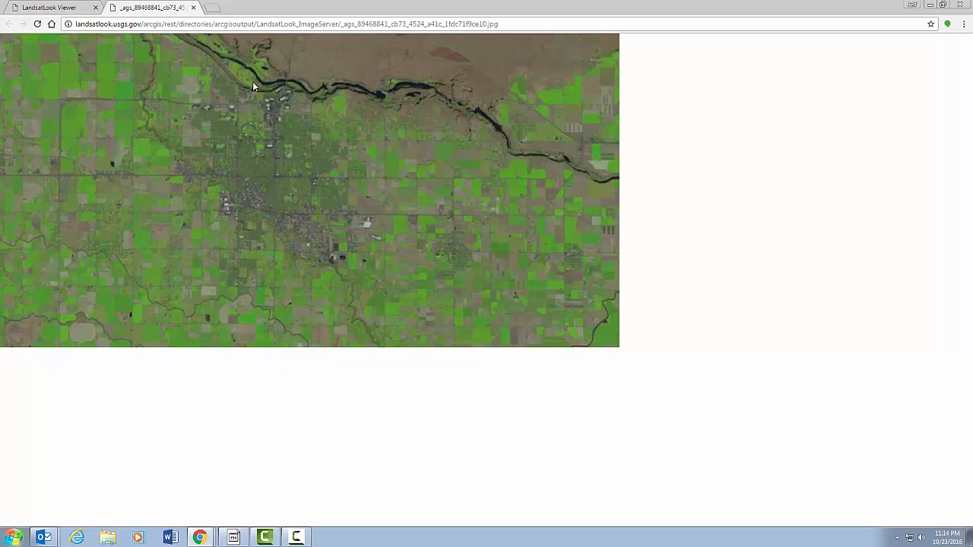
Step: Save the exported image as twinfalls.jpg in the Imagery folder
right_click(283, 167)
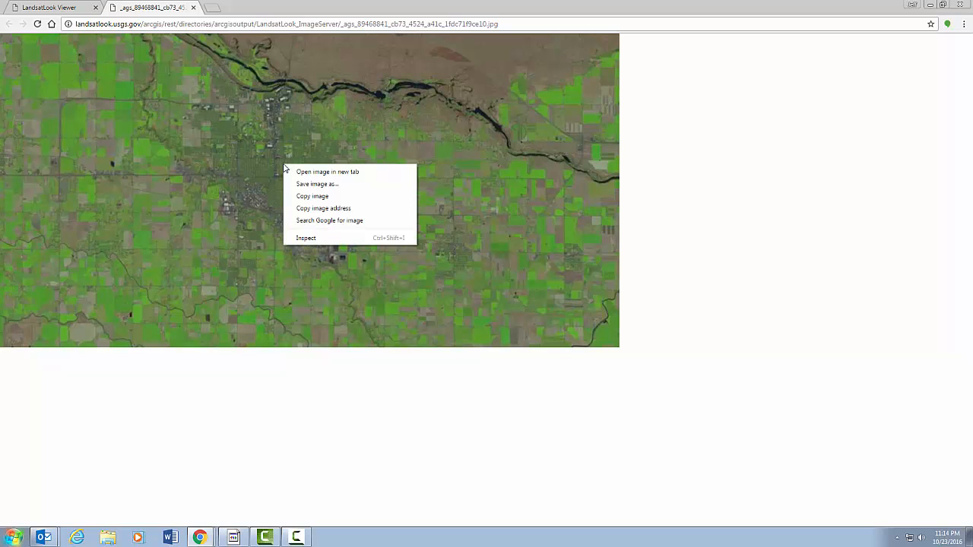
click(307, 188)
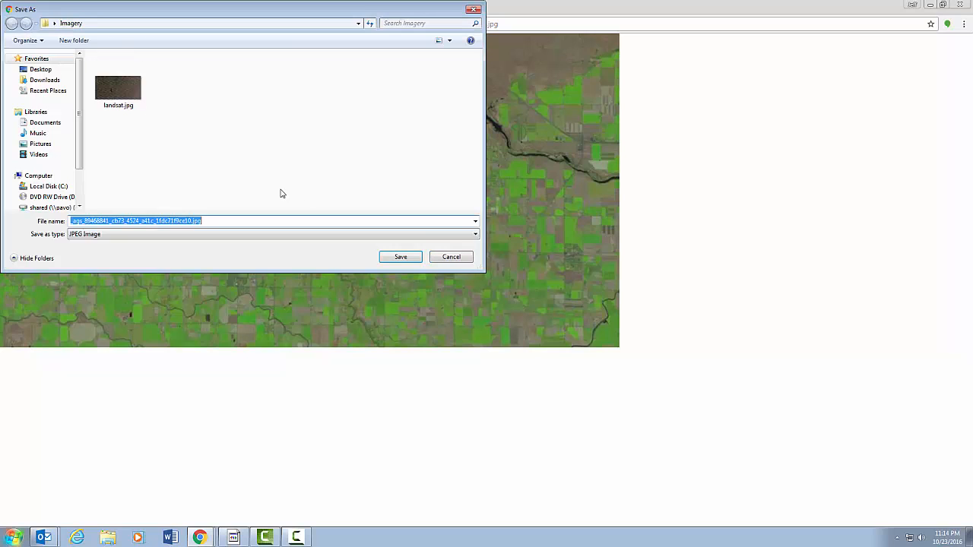
drag(192, 220, 67, 220)
text(twinfalls)
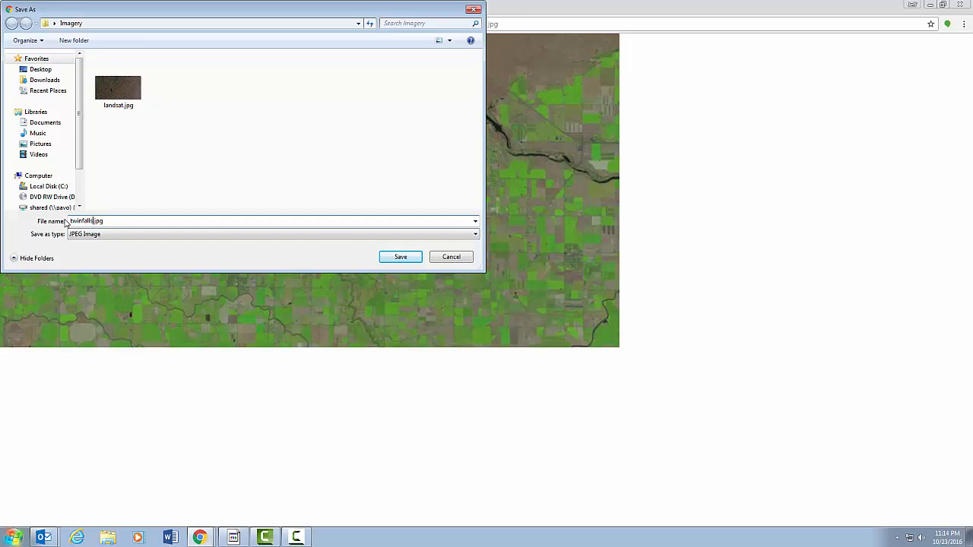
key(Return)
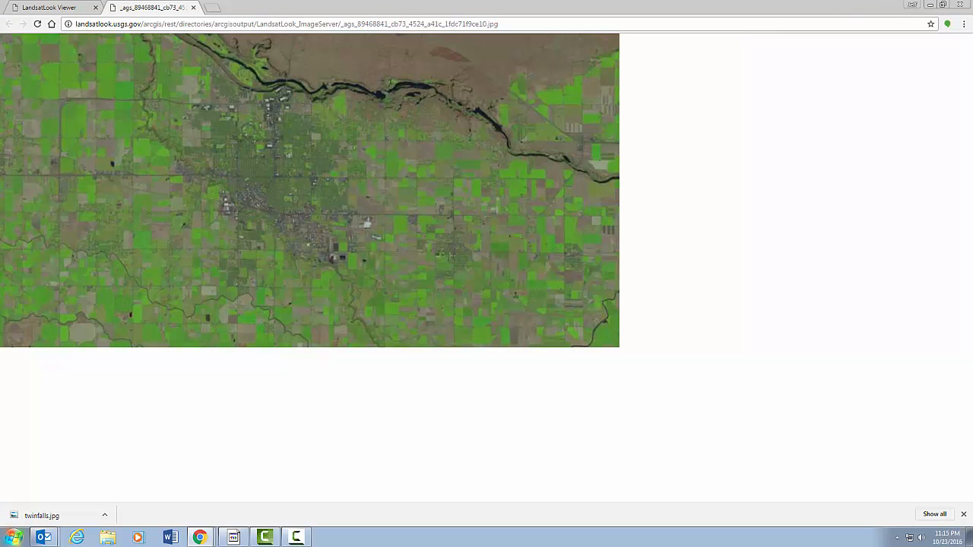
Step: Switch to ArcMap and add the Imagery basemap to the empty map
drag(0, 35, 686, 2)
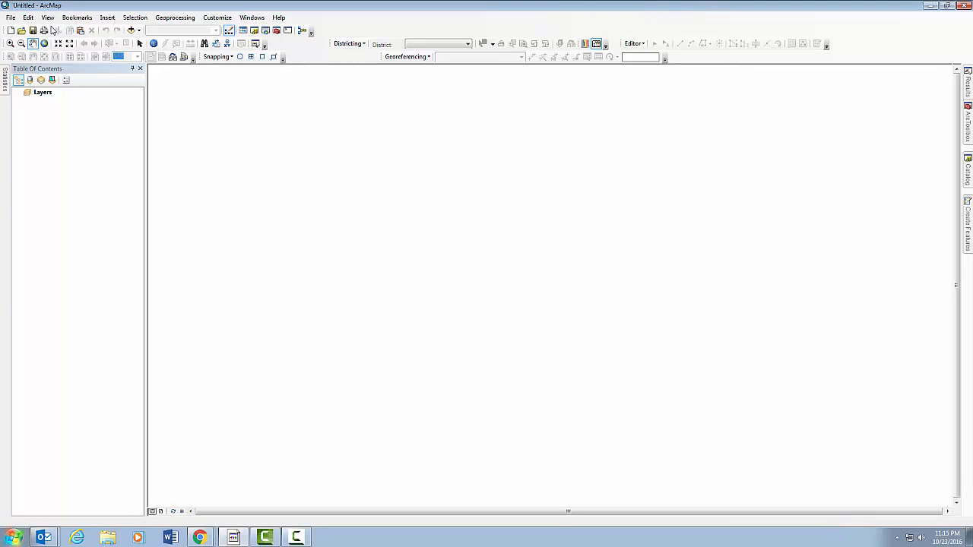
click(12, 19)
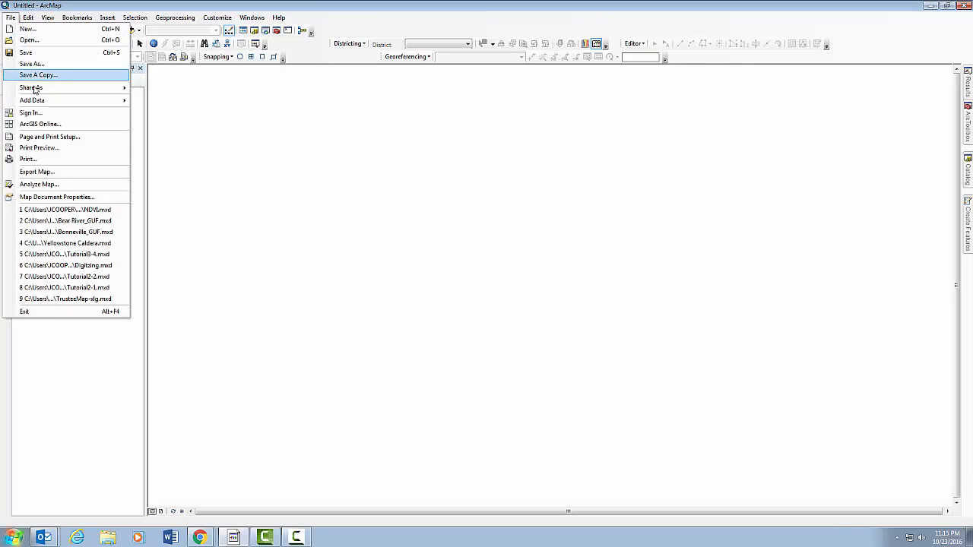
mouse_move(40, 101)
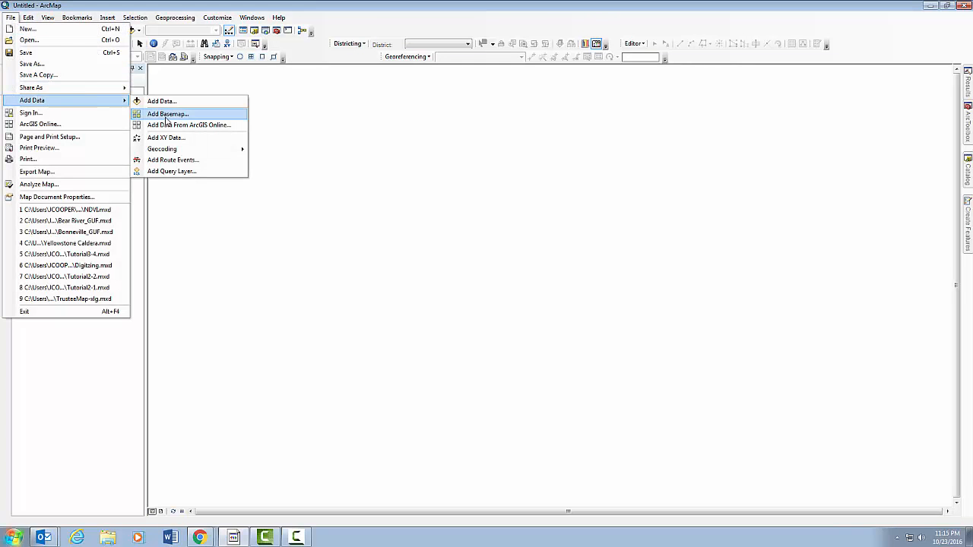
click(167, 115)
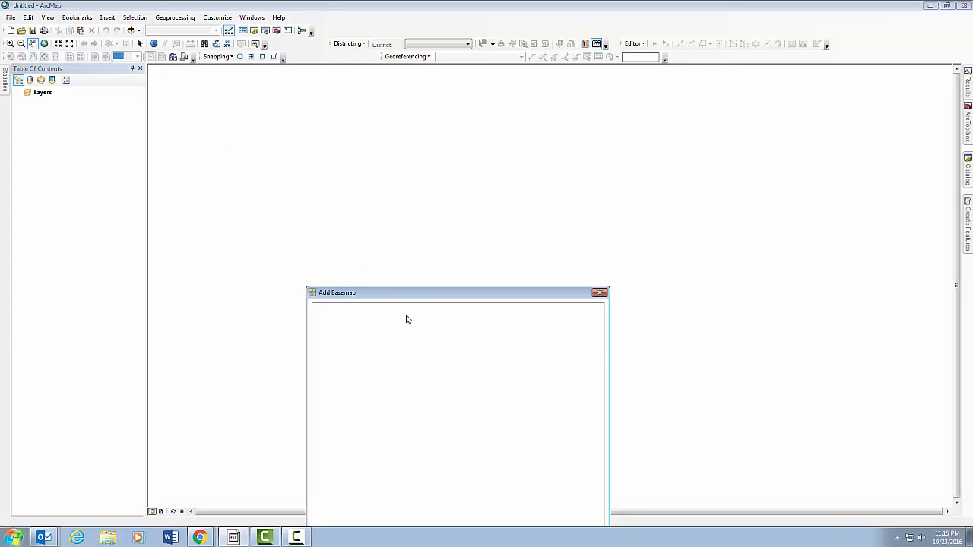
click(340, 350)
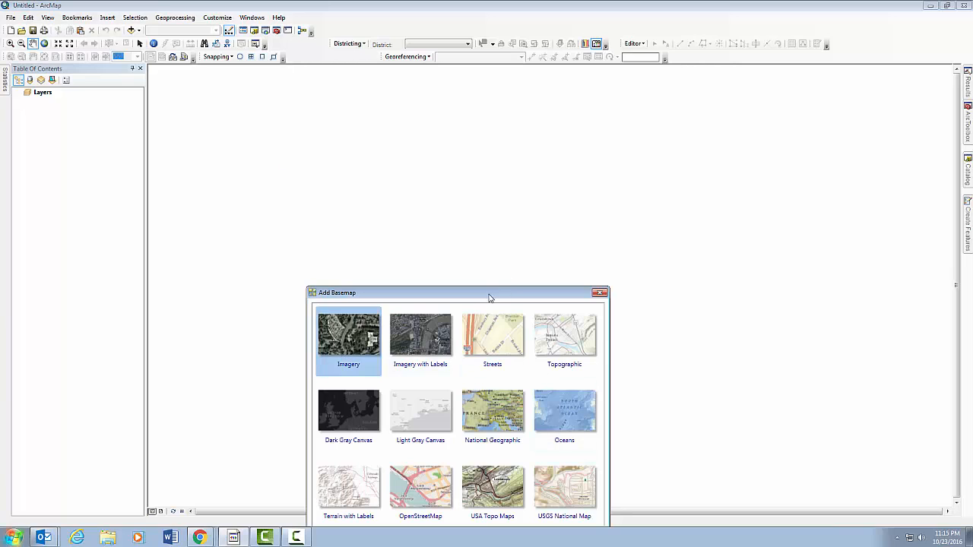
drag(490, 295, 481, 252)
click(532, 450)
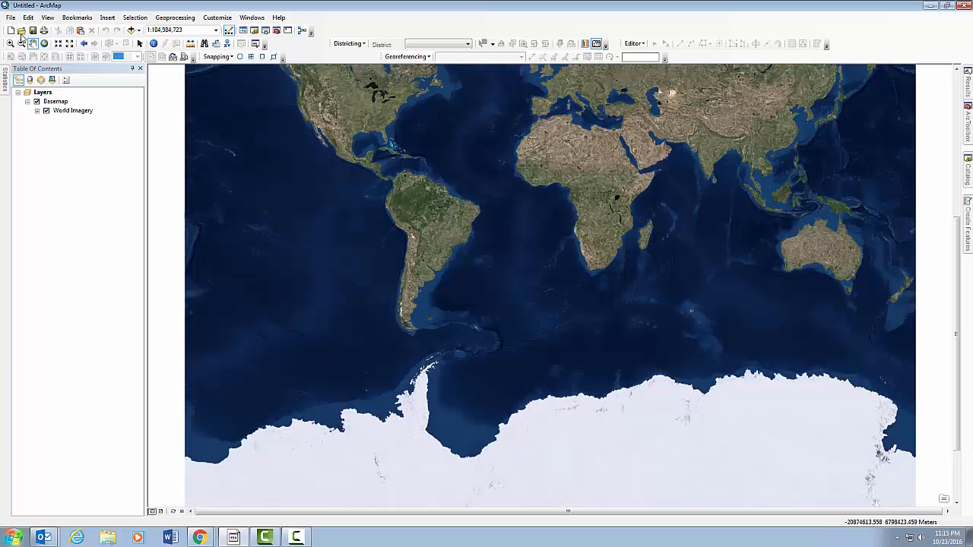
Step: Zoom the map in on the city of Twin Falls and the river canyon north of it, matching the exported image's extent
click(10, 44)
drag(321, 107, 348, 137)
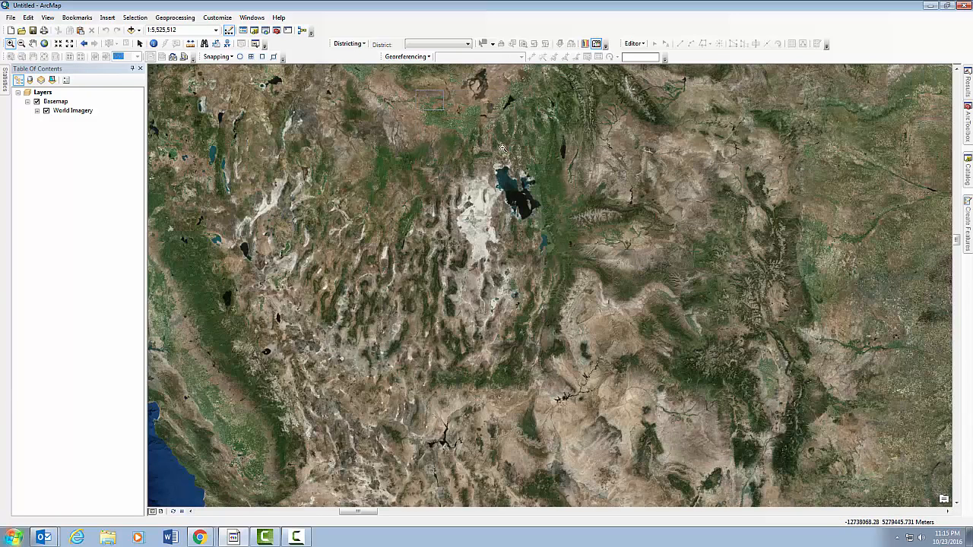
drag(501, 149, 471, 164)
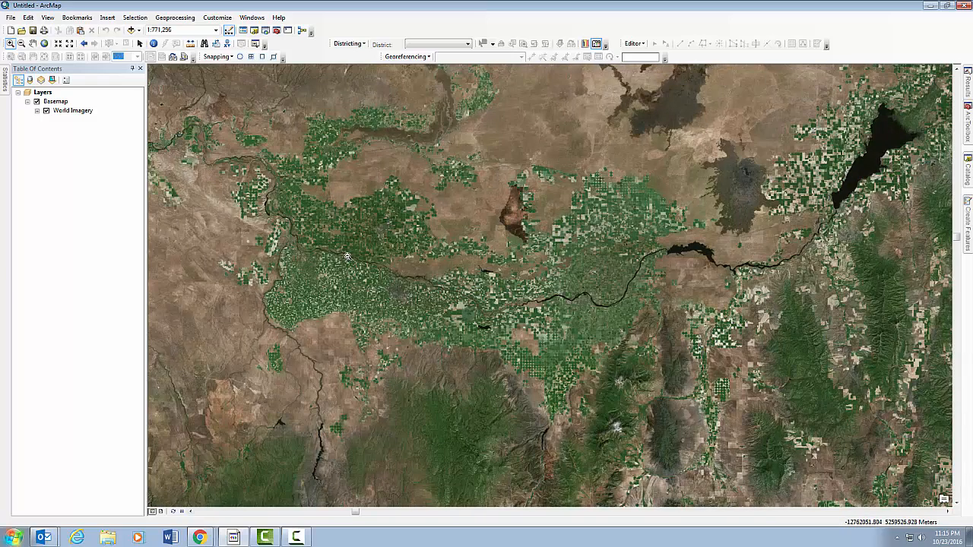
drag(346, 256, 454, 330)
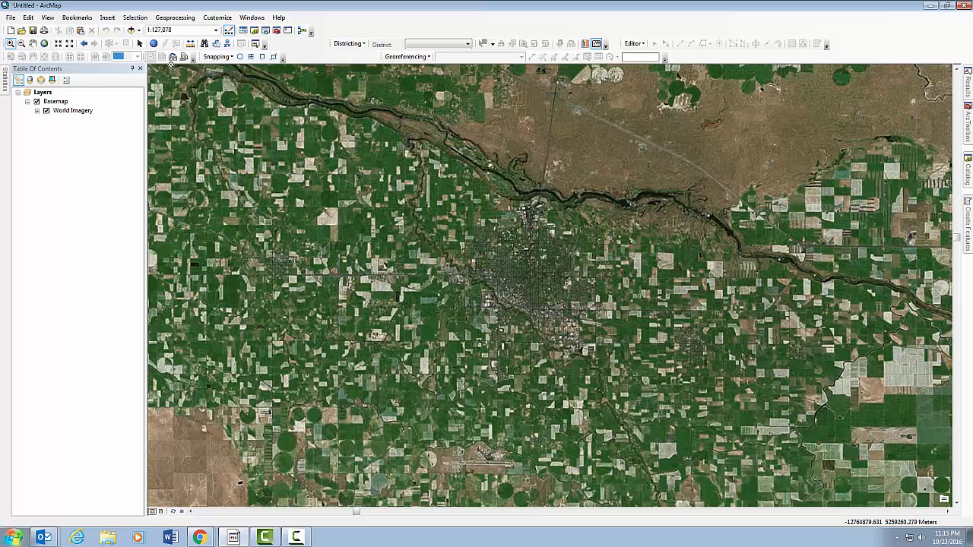
drag(364, 129, 803, 439)
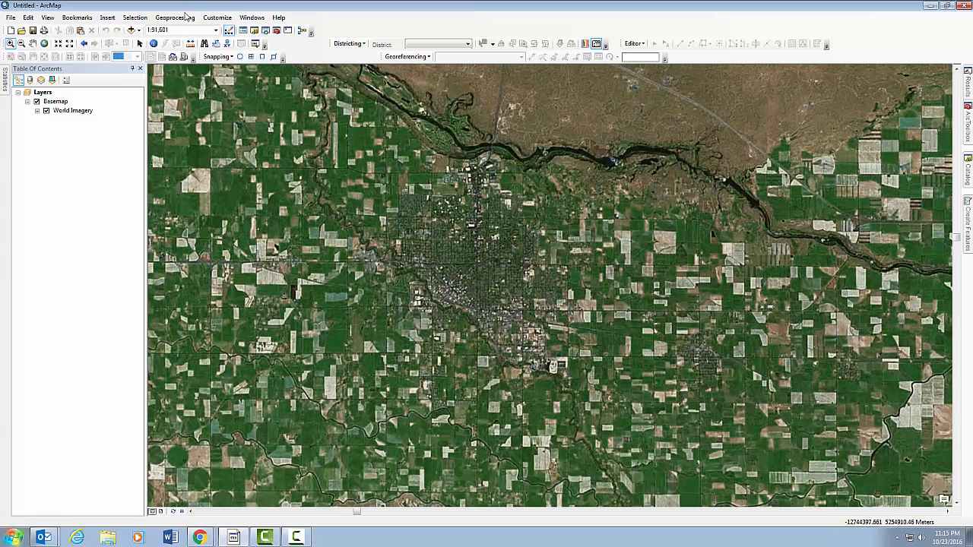
Step: Check that the Georeferencing toolbar is enabled and undock it so it floats over the map
click(216, 17)
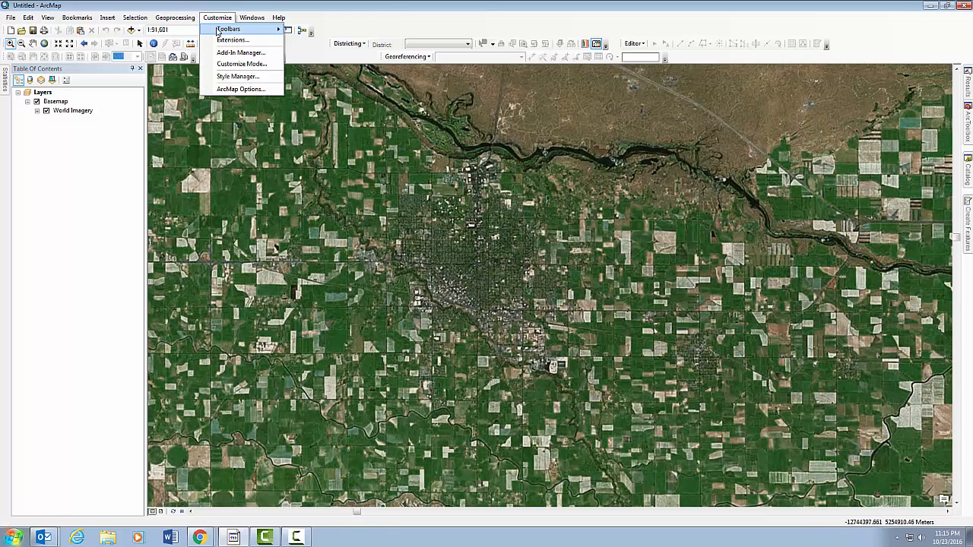
mouse_move(232, 29)
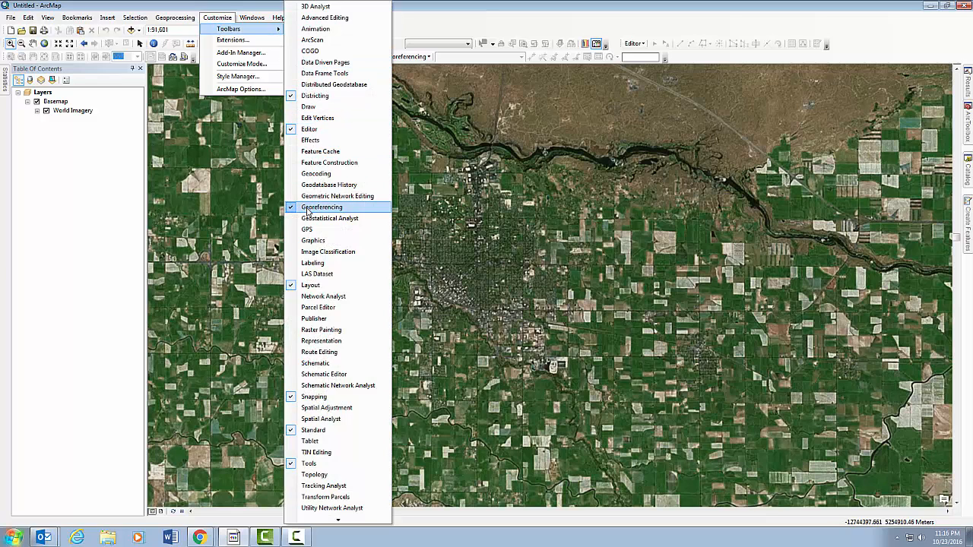
click(460, 4)
drag(382, 57, 179, 90)
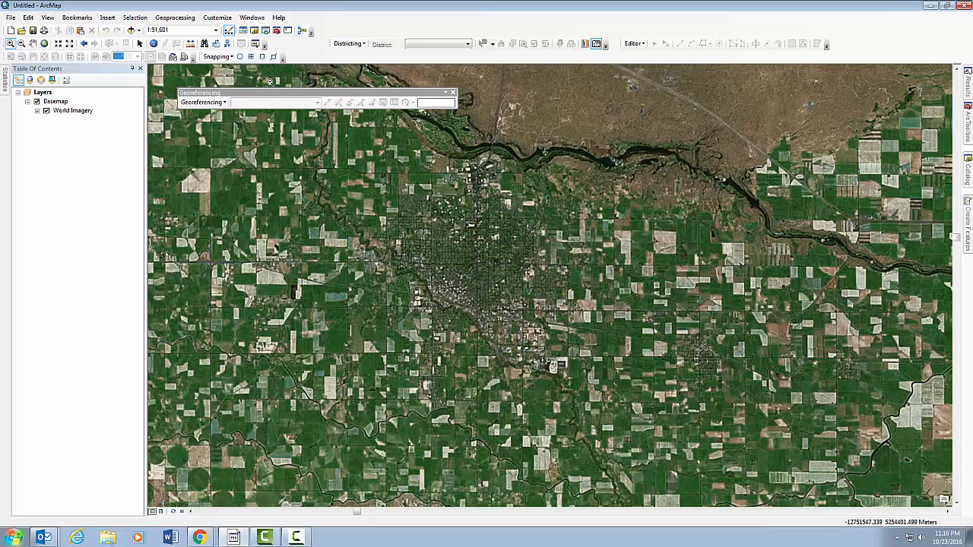
Step: Refresh the Imagery folder in the Catalog and add twinfalls.jpg above the basemap, accepting the missing spatial reference
click(968, 179)
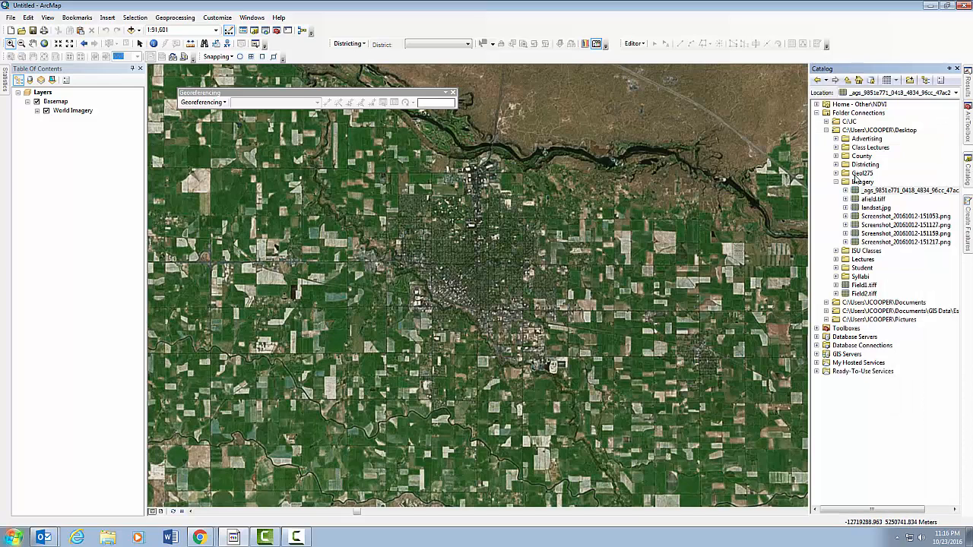
right_click(859, 182)
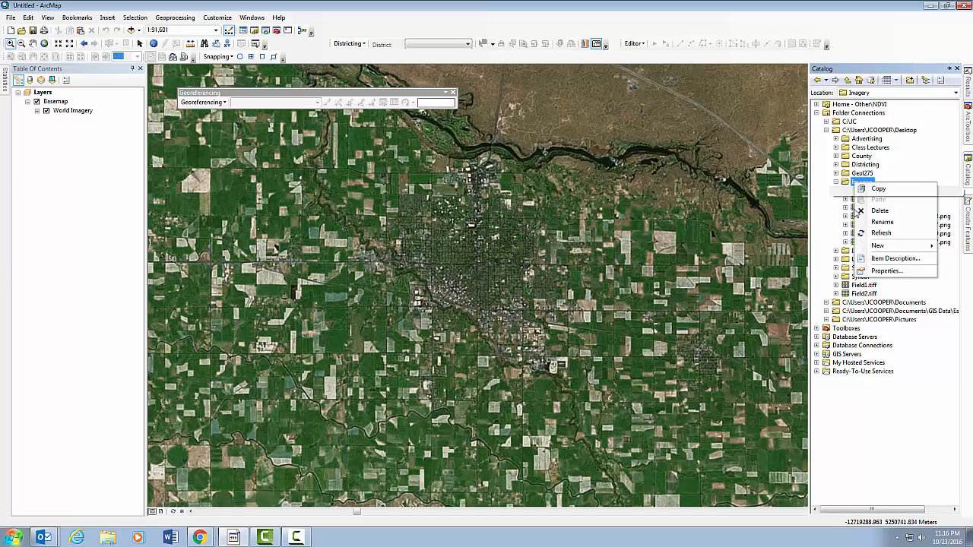
click(876, 233)
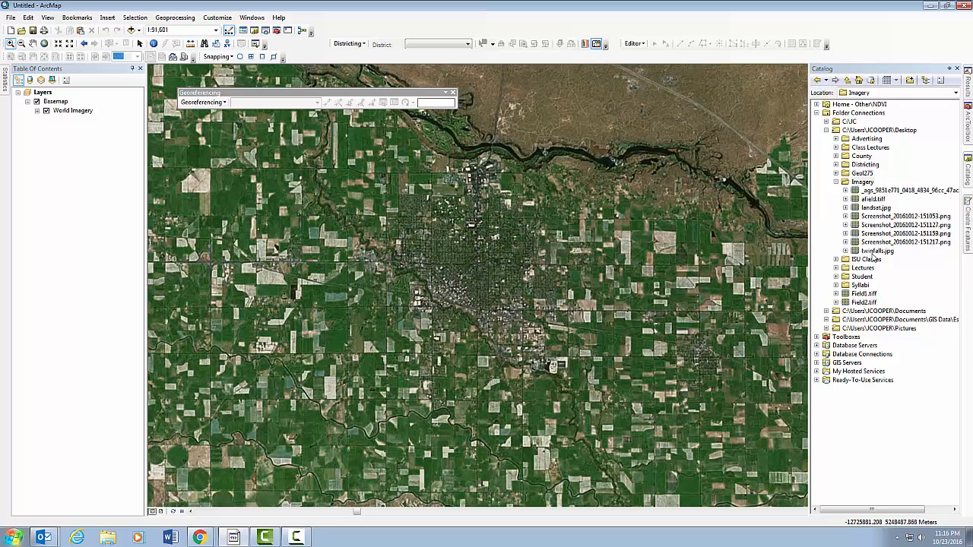
drag(882, 251, 85, 100)
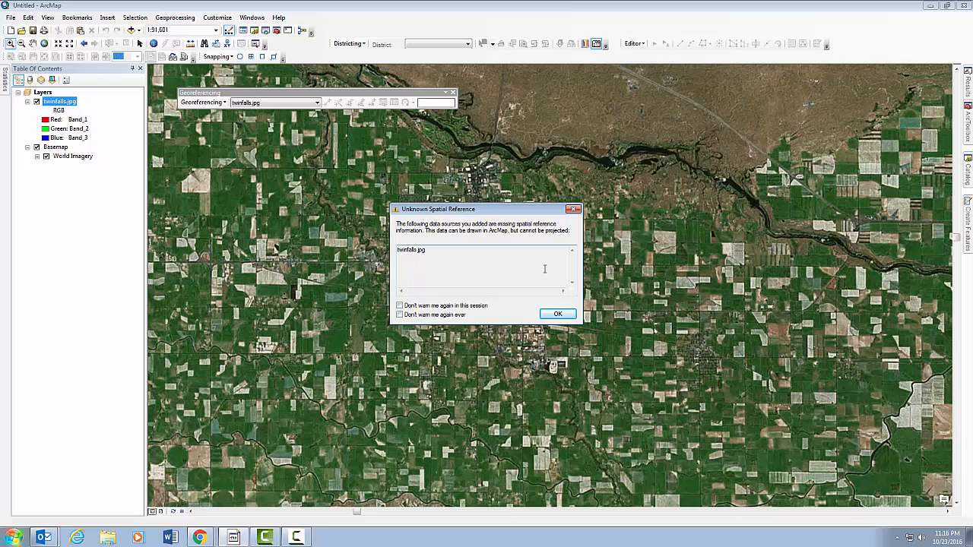
click(557, 315)
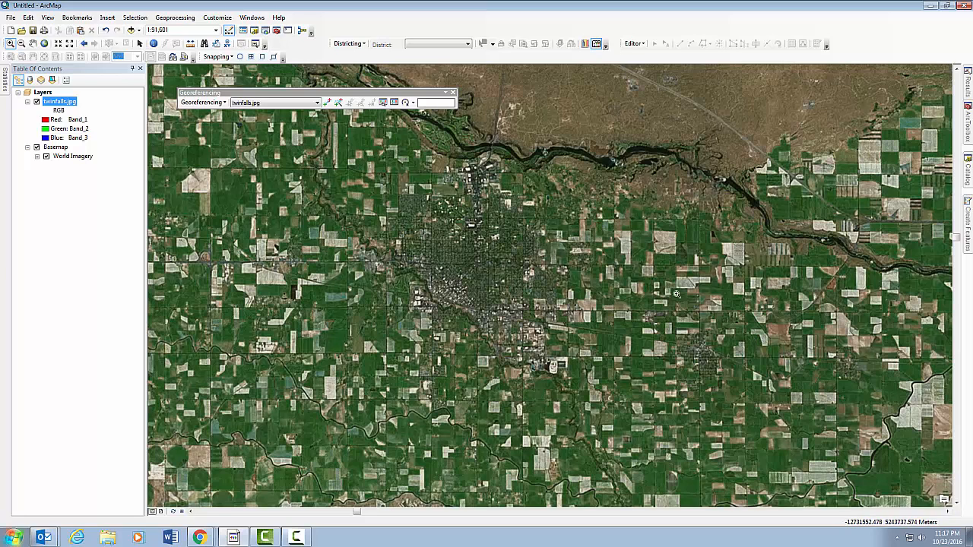
Step: Fit twinfalls.jpg to the current display and shift it roughly over the matching area of the basemap
click(209, 106)
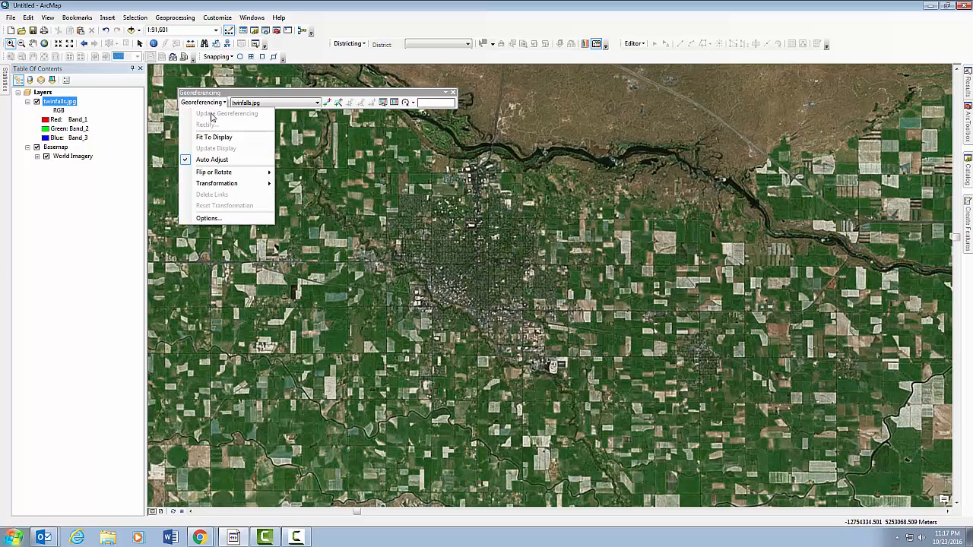
click(219, 137)
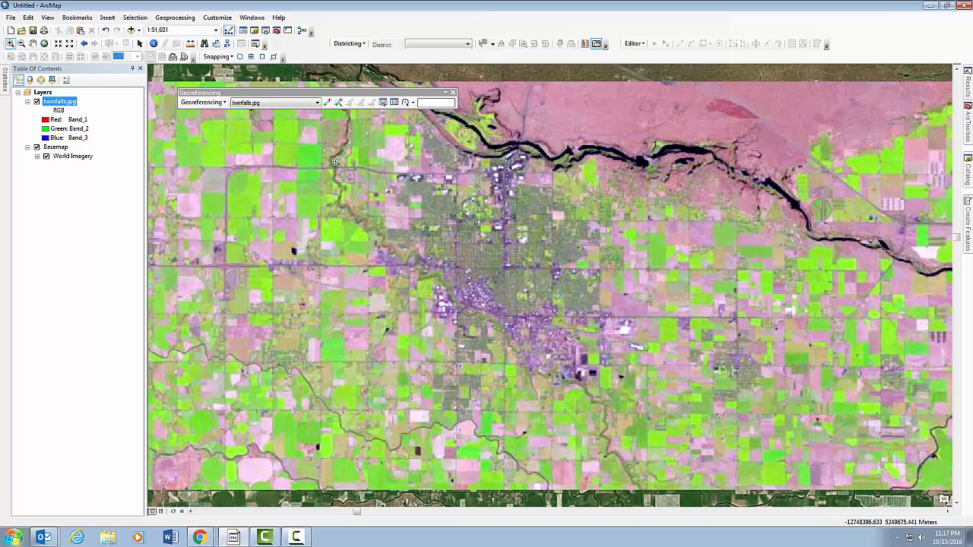
click(414, 104)
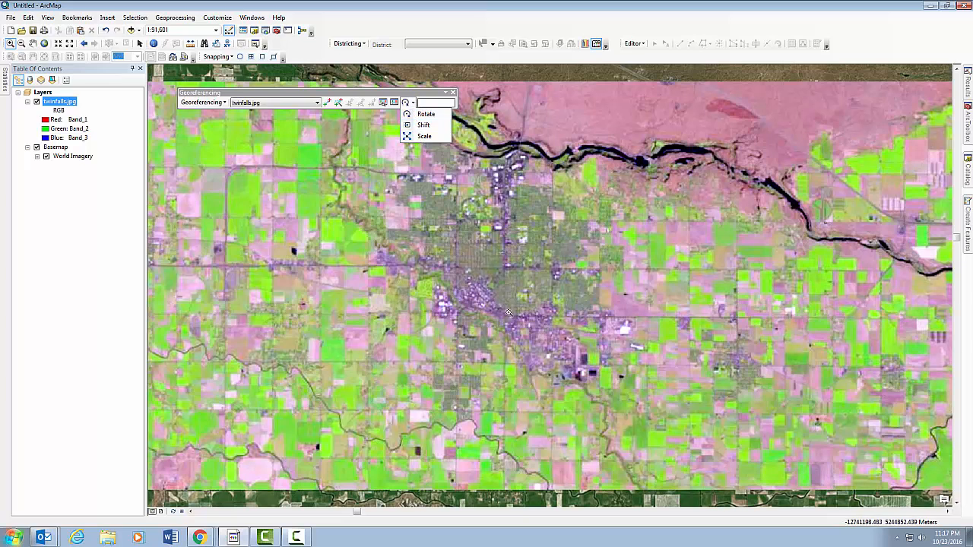
click(422, 126)
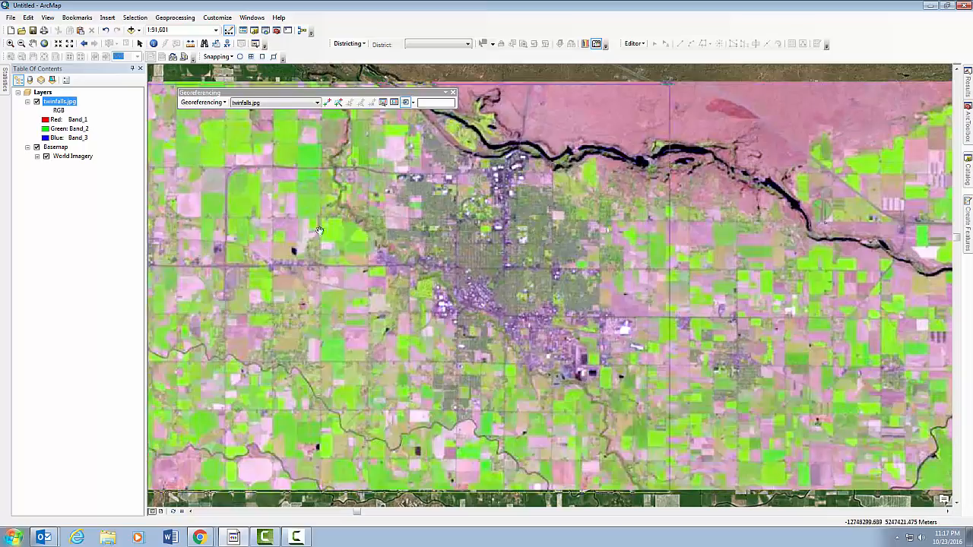
drag(319, 231, 471, 207)
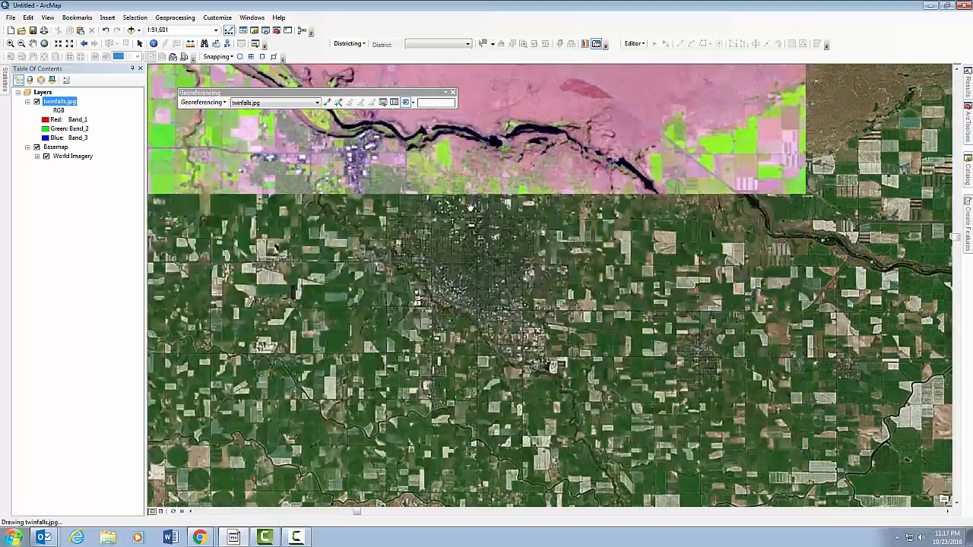
drag(469, 249, 556, 286)
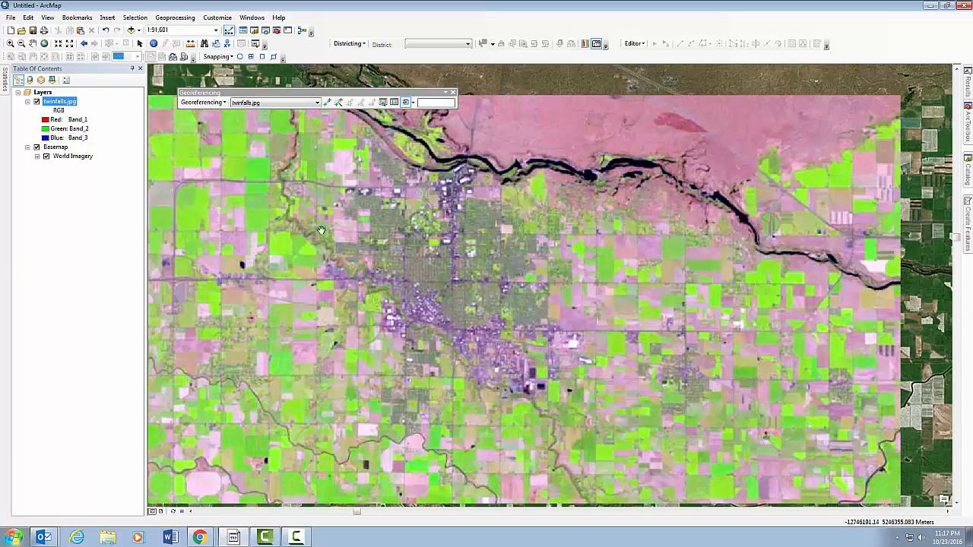
Step: Set the twinfalls.jpg layer's transparency to 50% in its display properties
right_click(63, 104)
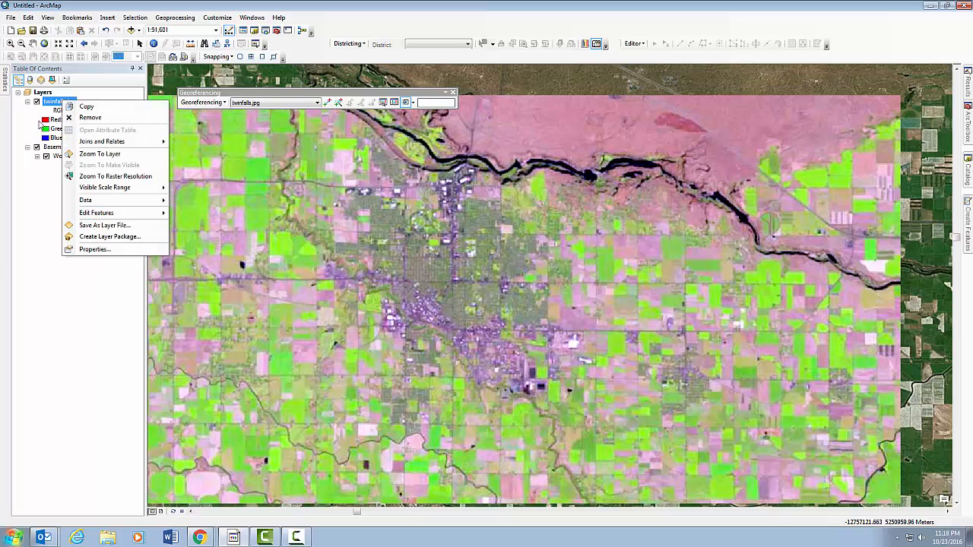
click(92, 249)
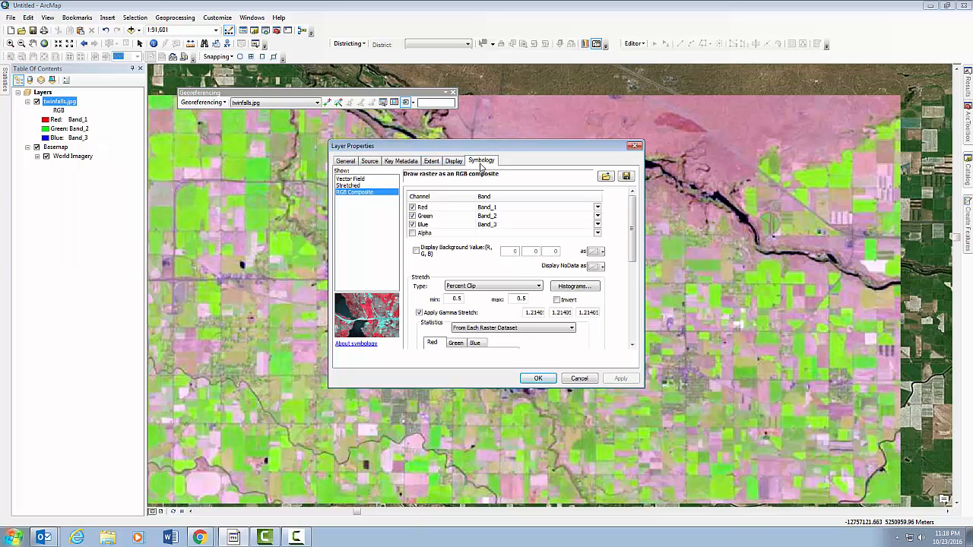
click(456, 162)
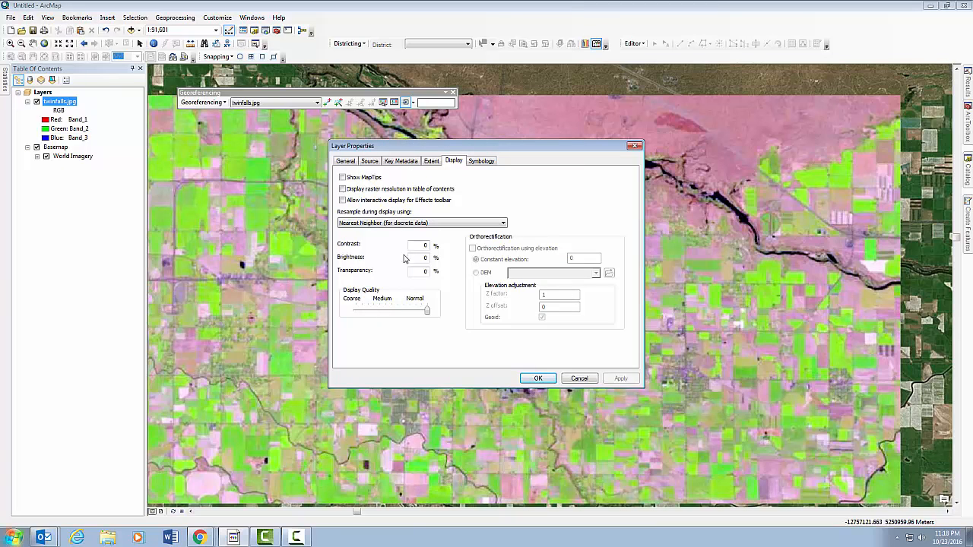
double_click(417, 271)
text(50)
key(Return)
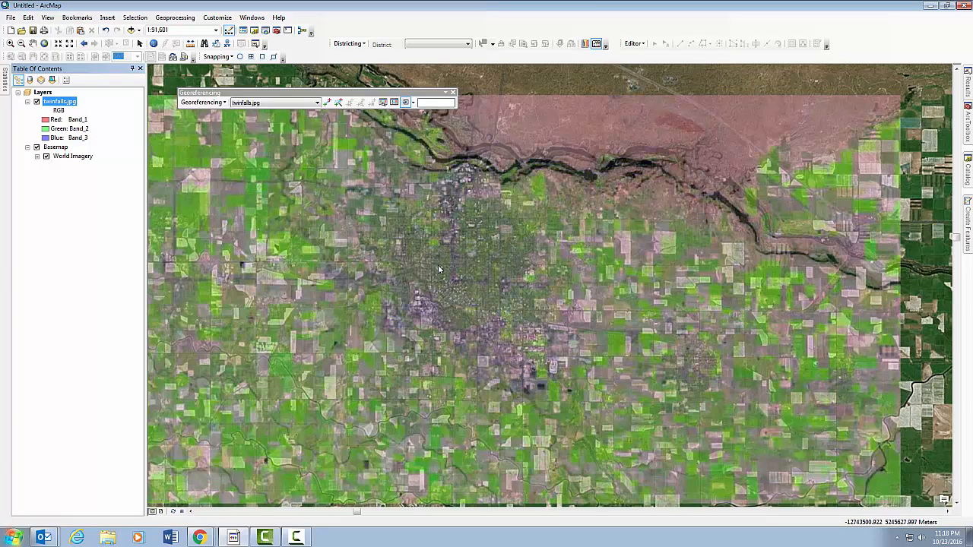
Step: Set the twinfalls.jpg layer's transparency to 60%
right_click(67, 105)
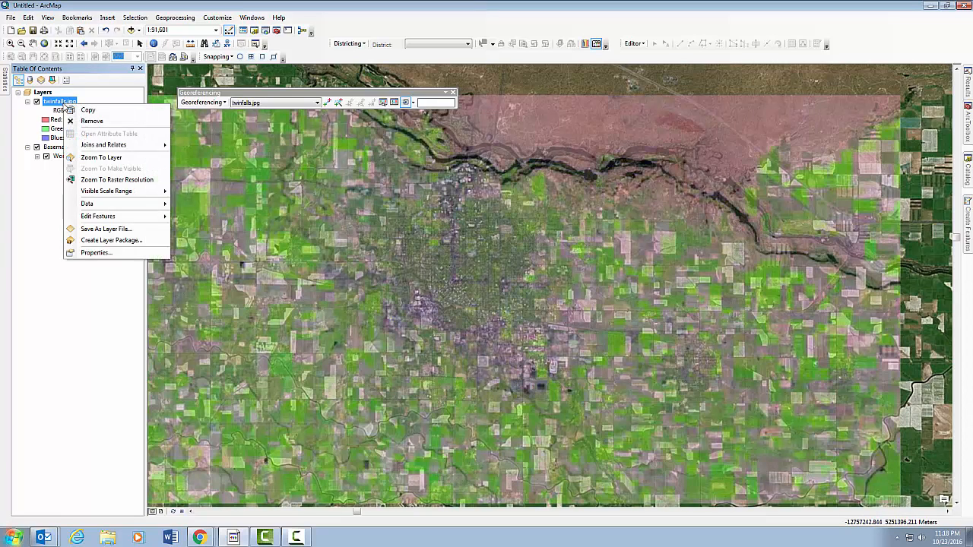
click(120, 253)
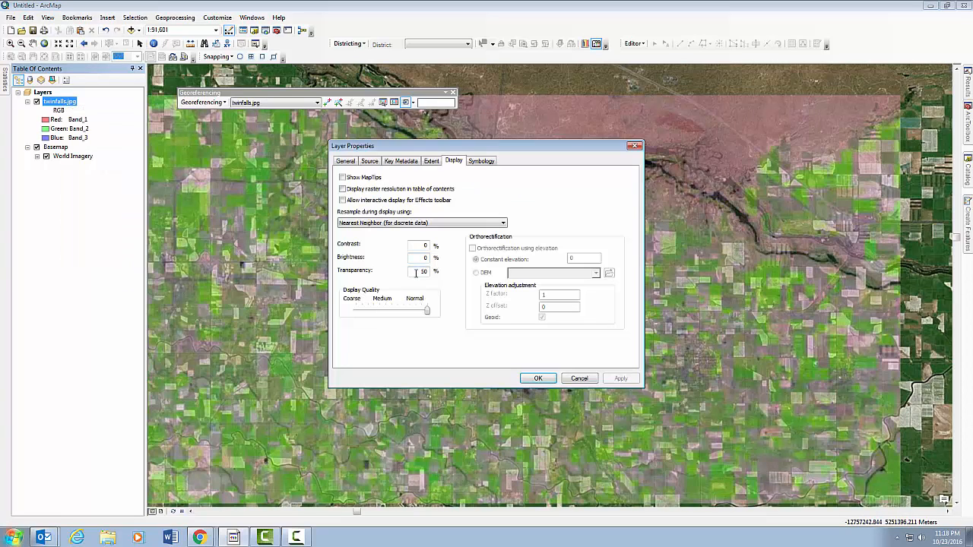
drag(416, 273, 437, 271)
text(60)
key(Return)
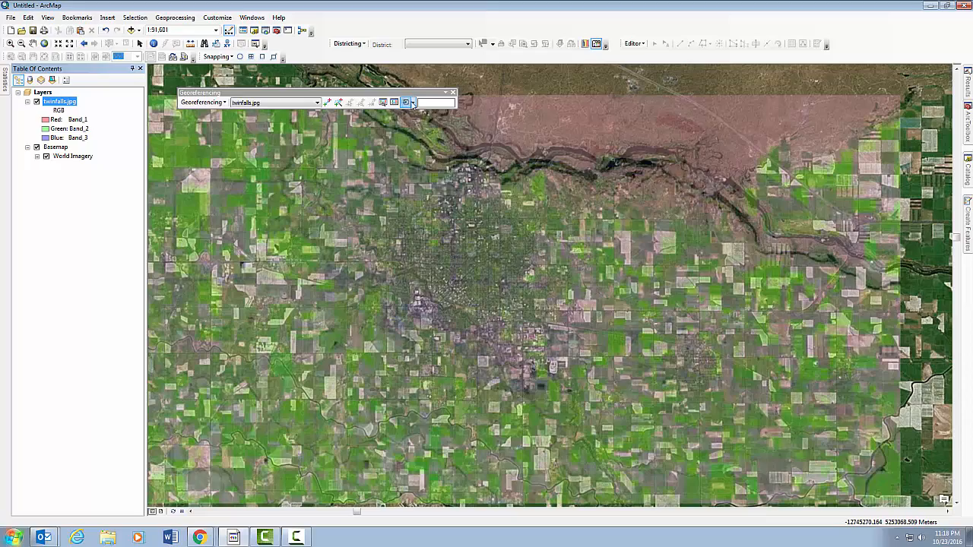
Step: Shift the semi-transparent twinfalls.jpg so its river and city line up with the basemap
click(406, 103)
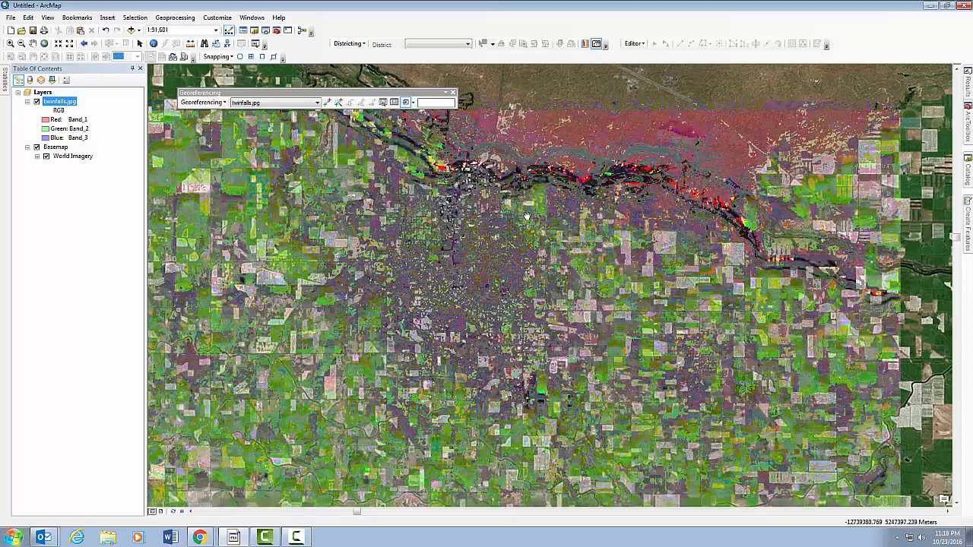
drag(527, 212, 544, 211)
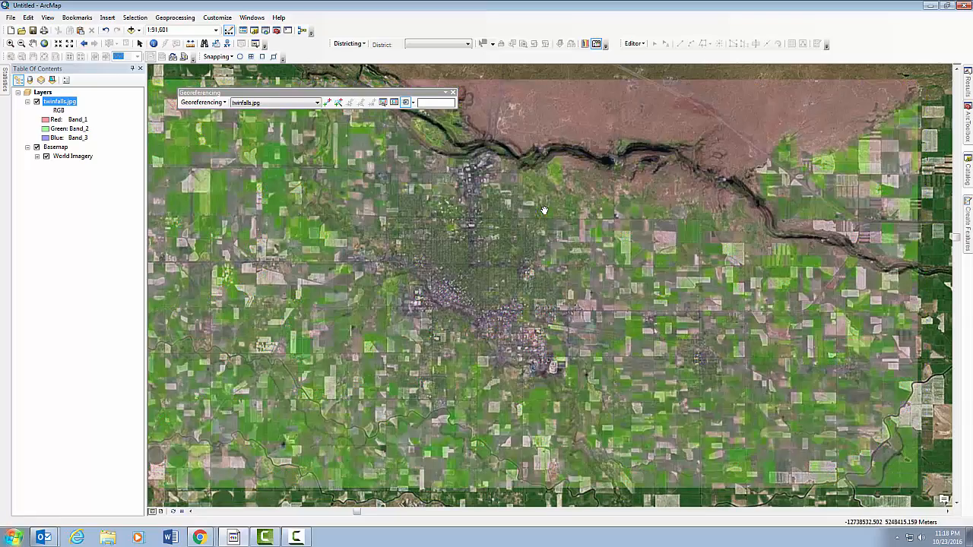
drag(544, 210, 550, 214)
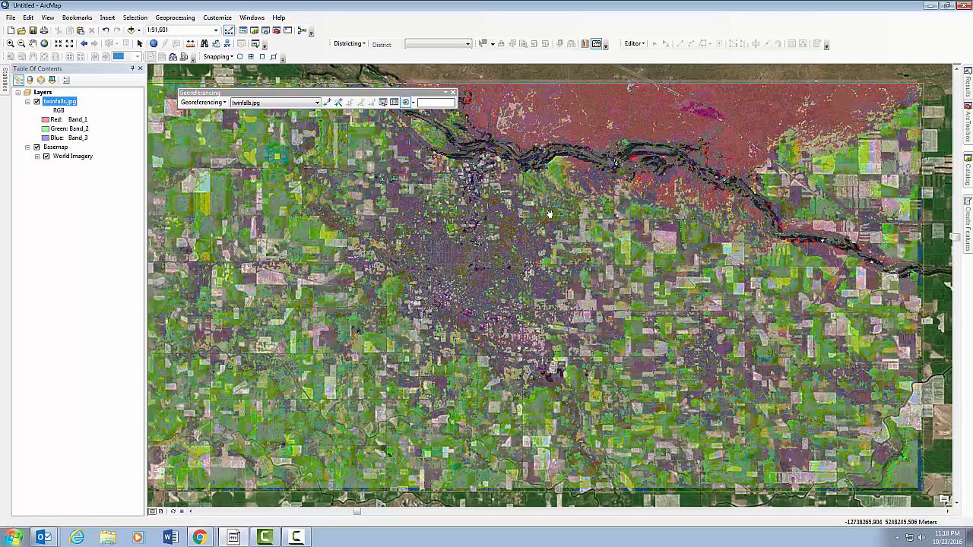
Step: Scale twinfalls.jpg down and back up to approximate the size of the basemap features
click(412, 104)
click(423, 136)
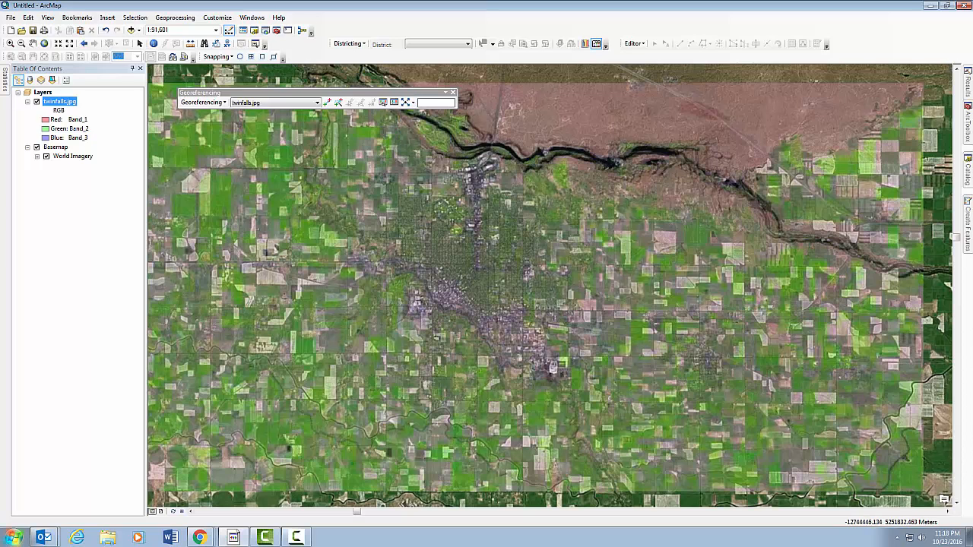
drag(878, 166, 839, 177)
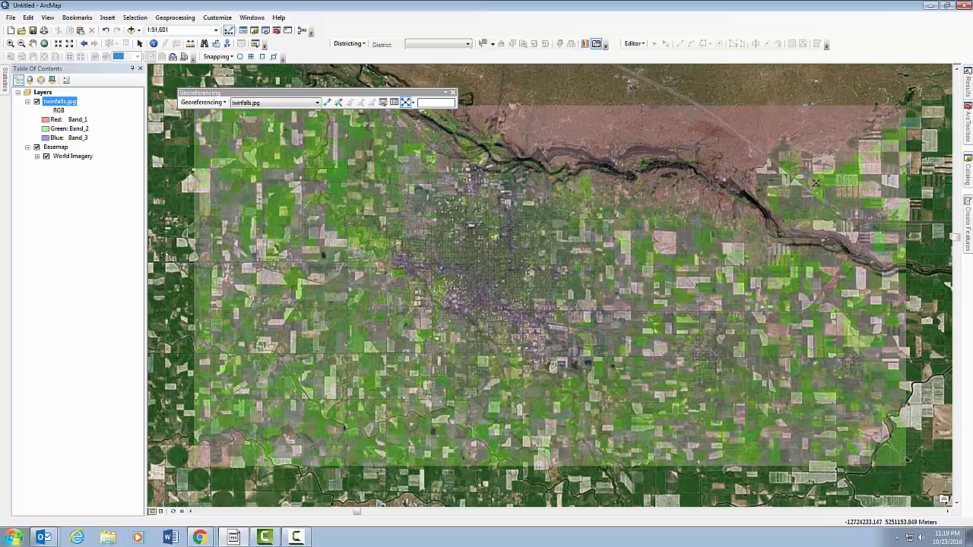
mouse_move(845, 165)
mouse_down()
mouse_move(835, 164)
mouse_move(844, 157)
mouse_up()
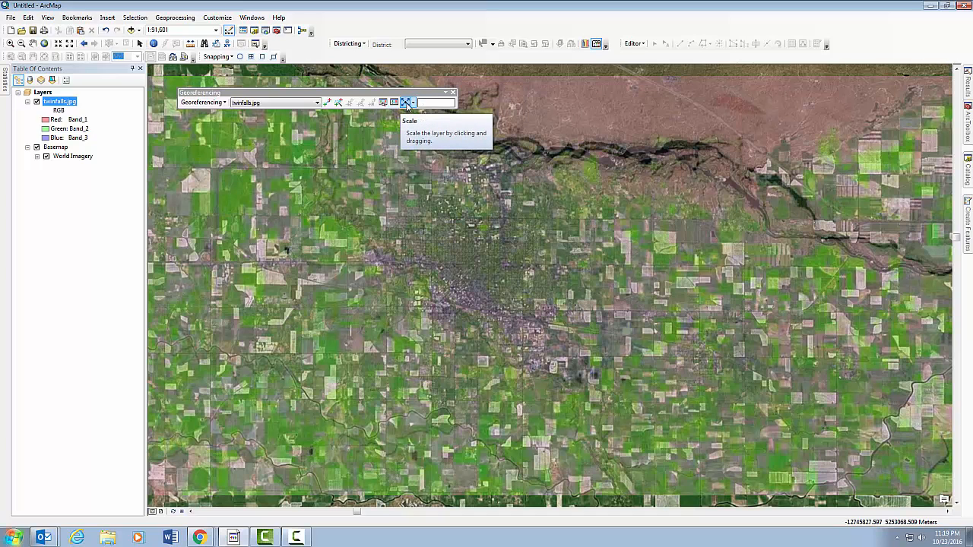
Step: Shift the rescaled twinfalls.jpg so its river bends fall close to those on the basemap
click(414, 103)
click(410, 124)
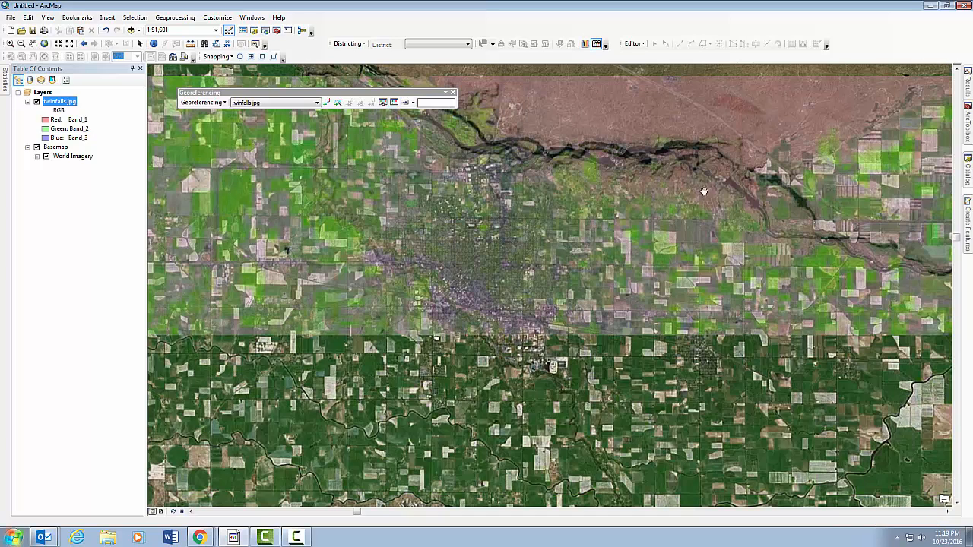
mouse_move(705, 192)
mouse_down()
mouse_move(663, 193)
mouse_move(683, 196)
mouse_up()
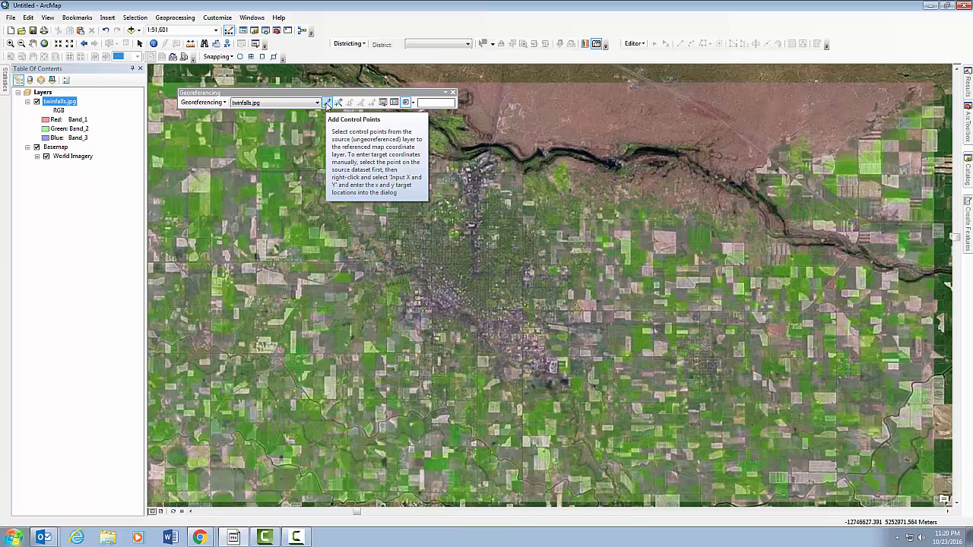
Step: Set the twinfalls.jpg layer's transparency to 0% for control point placement at the river bends southwest of the city
click(326, 103)
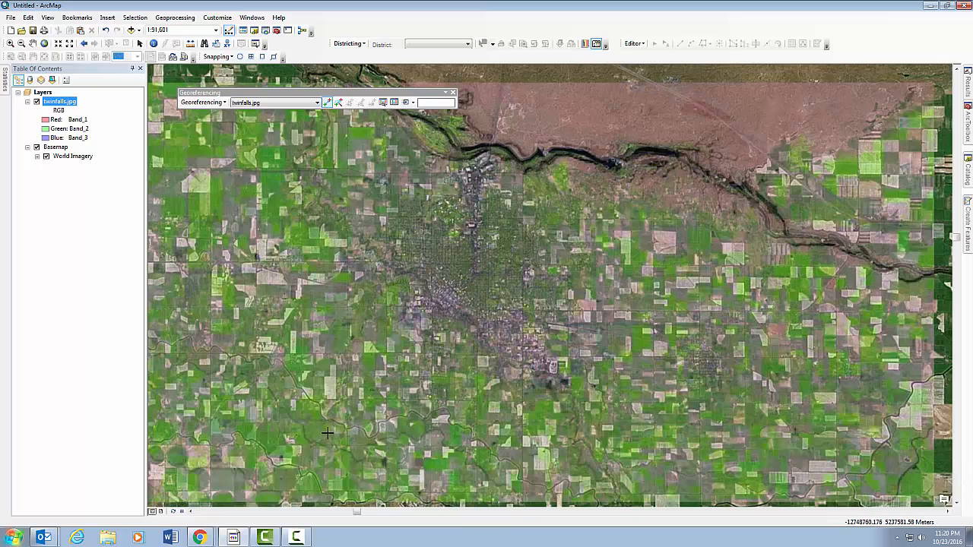
click(36, 102)
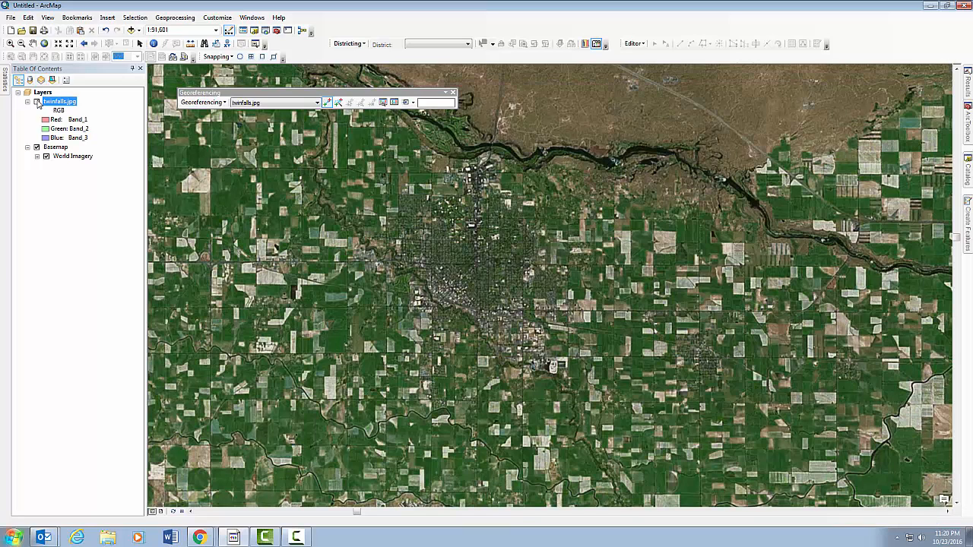
click(37, 102)
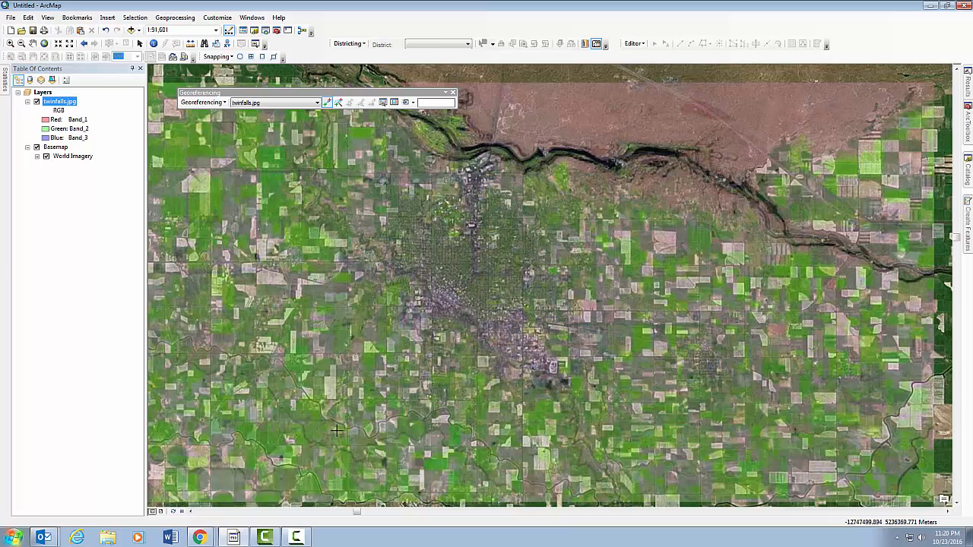
click(11, 44)
click(396, 479)
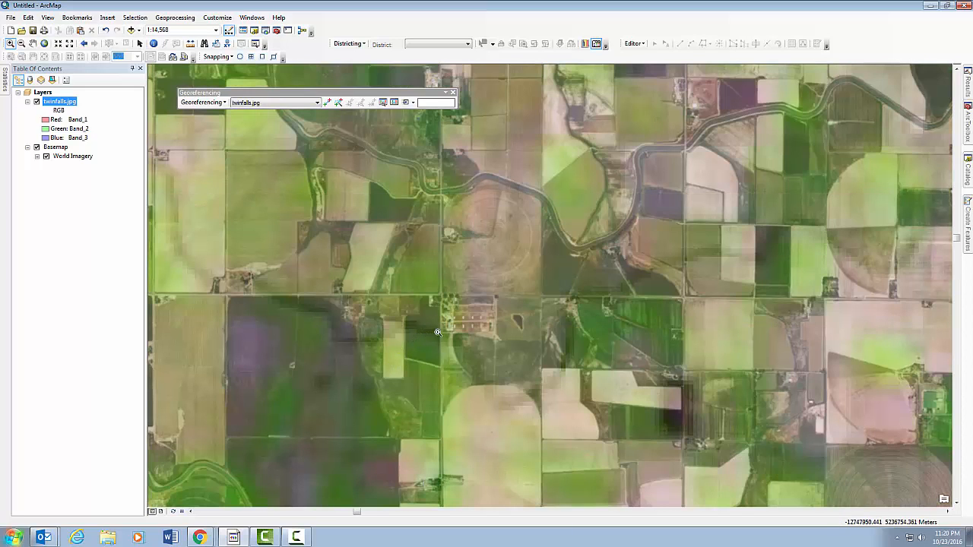
right_click(60, 104)
click(84, 250)
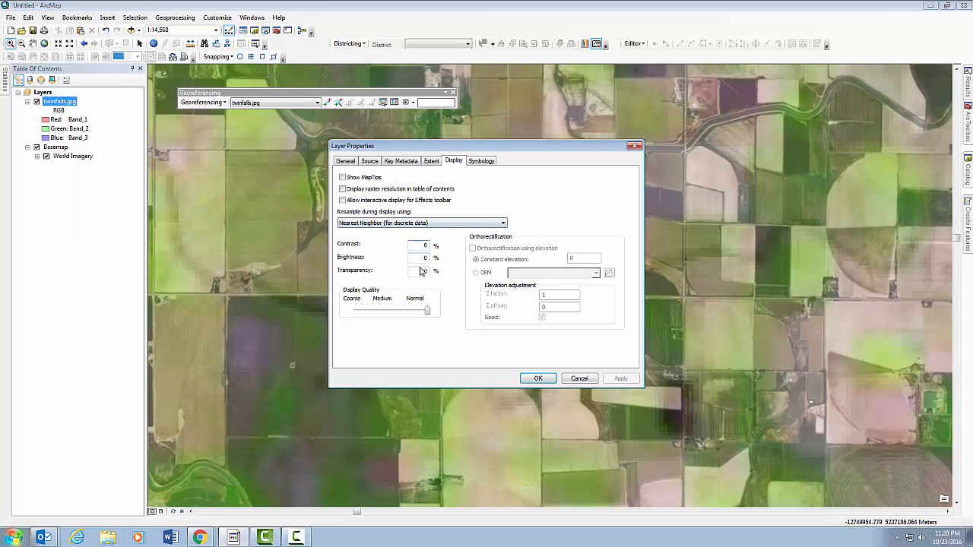
text(0)
key(Return)
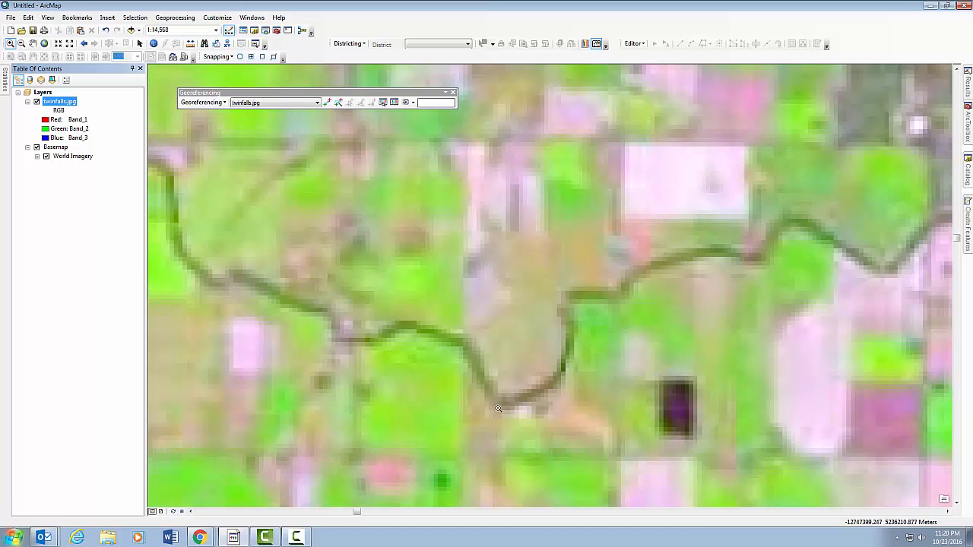
Step: Add the first control point, linking the lowest point of the river bend southwest of the city on twinfalls.jpg to the basemap
click(326, 103)
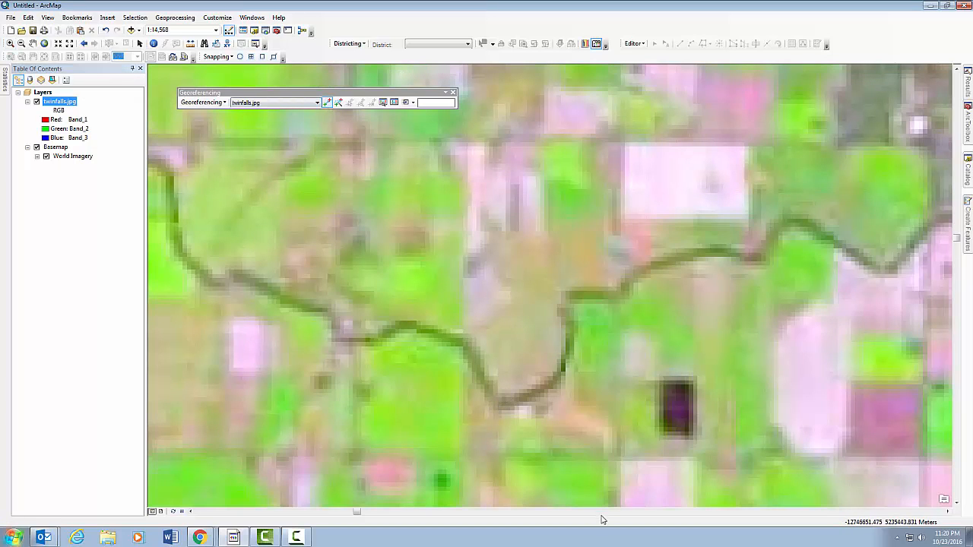
click(500, 403)
click(36, 102)
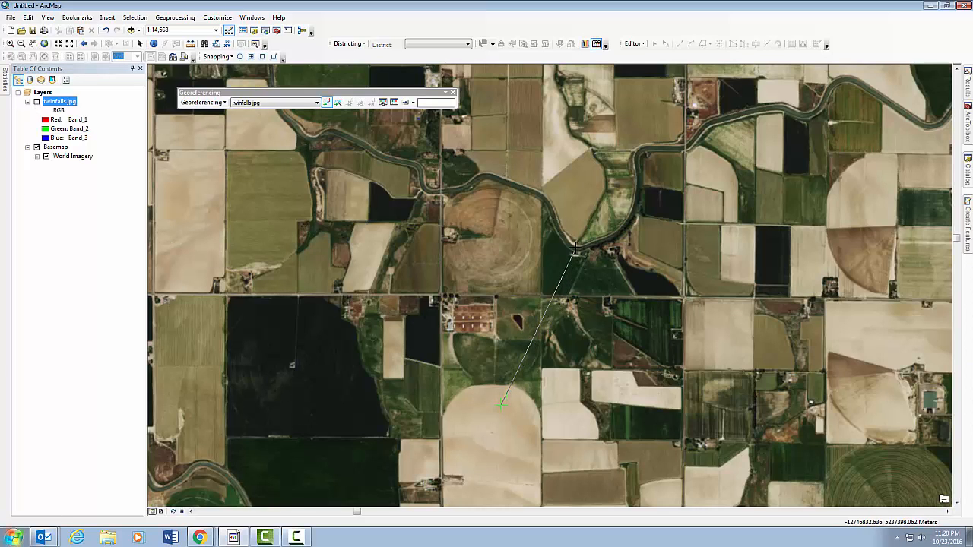
click(576, 248)
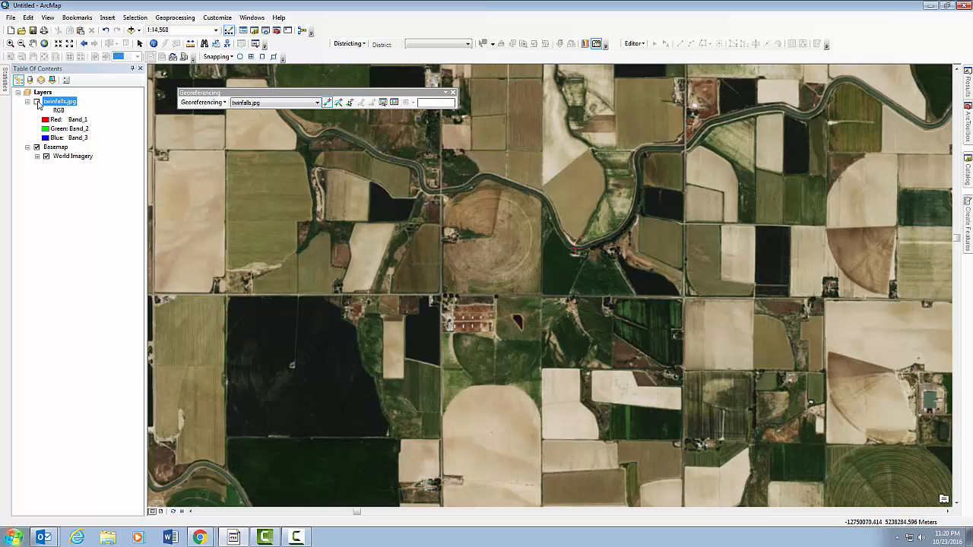
click(37, 101)
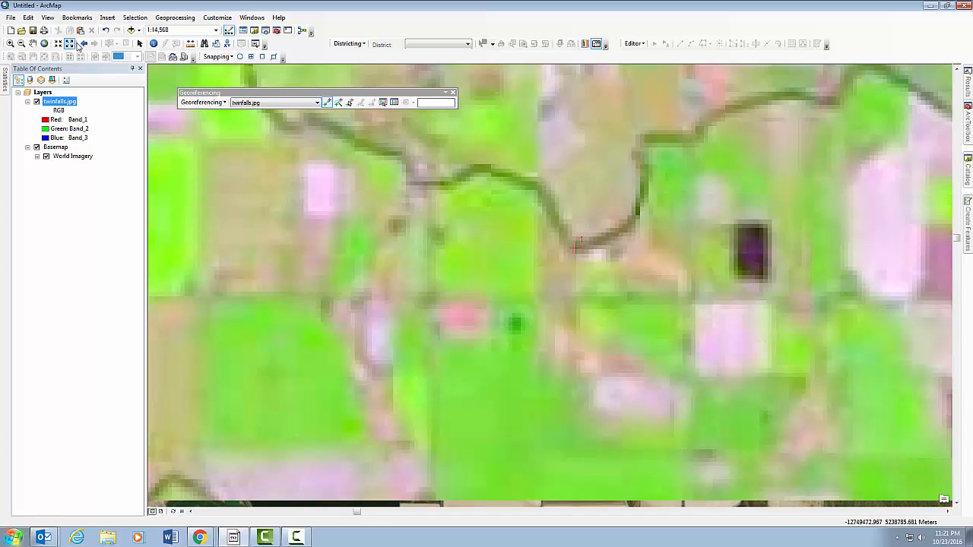
Step: Add a second control point, linking the pointed northern tip of the canyon river north of the city to its basemap location
click(83, 43)
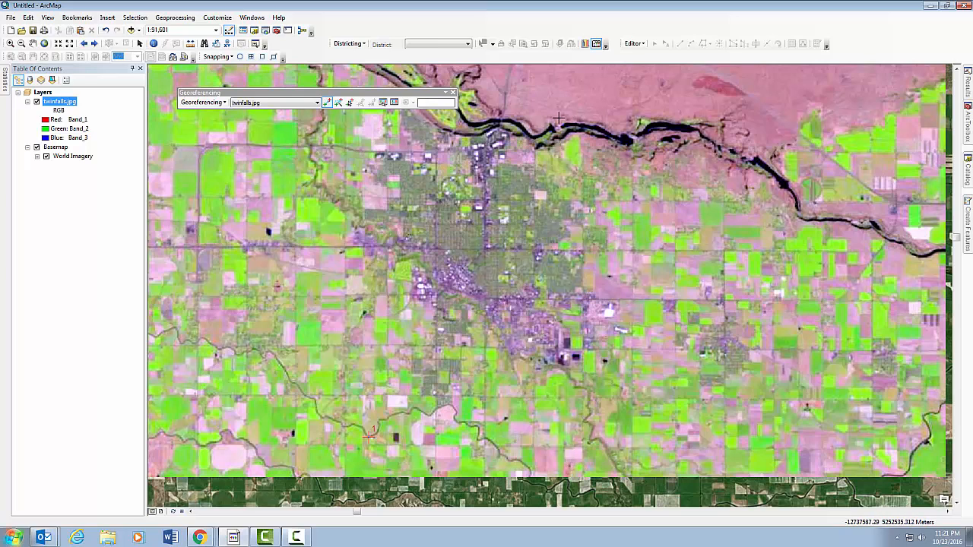
click(10, 43)
drag(531, 115, 573, 164)
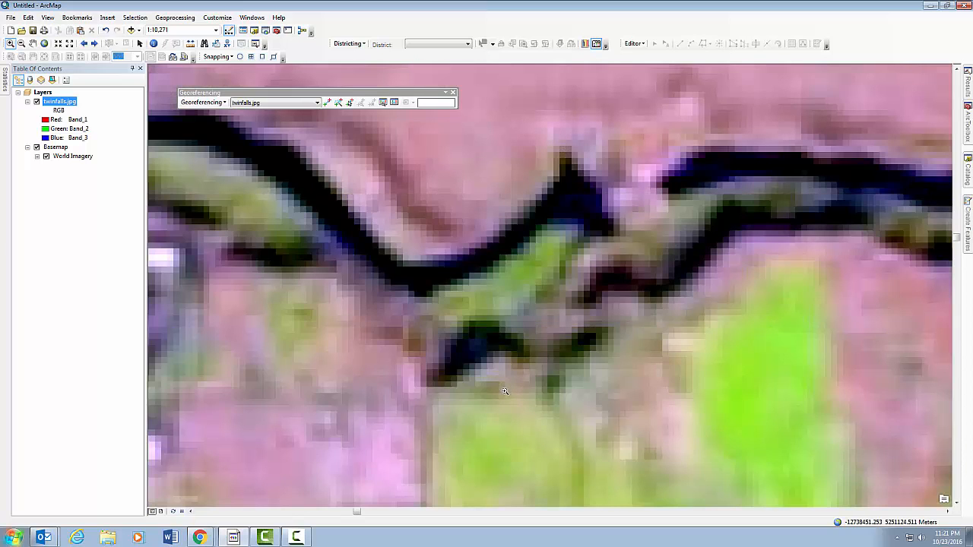
click(328, 104)
click(569, 155)
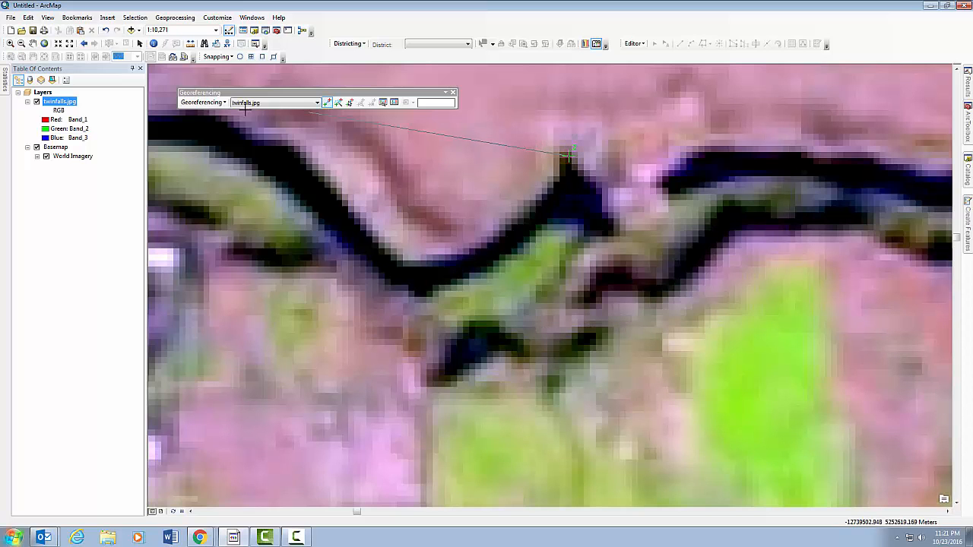
click(36, 101)
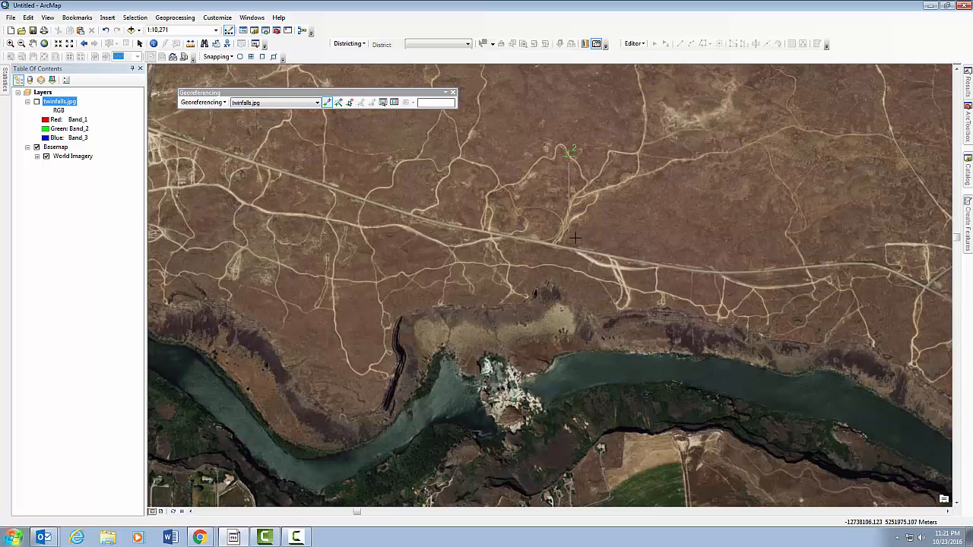
click(445, 354)
click(36, 102)
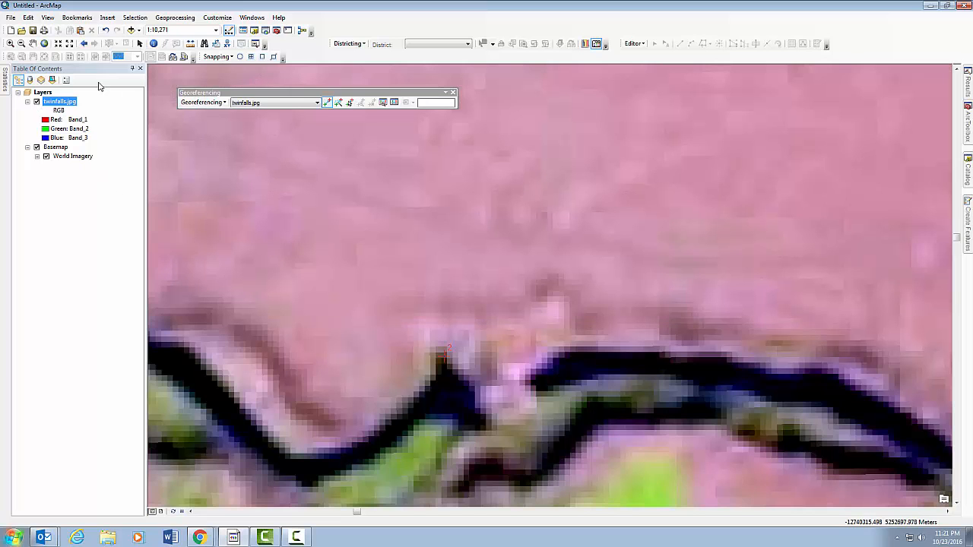
Step: Add a third control point, linking the sharp waterway bend near the image's southeastern edge to the same bend on the basemap
click(83, 43)
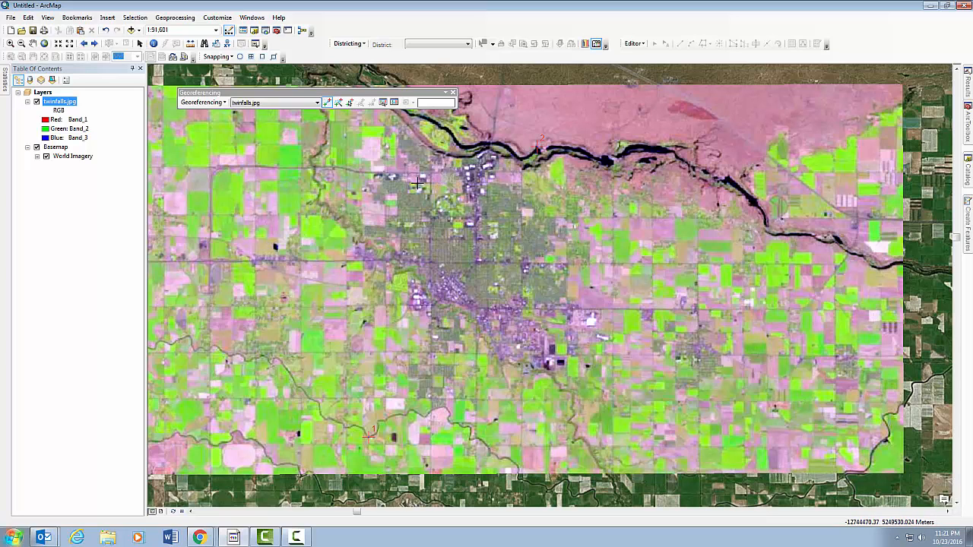
click(36, 102)
click(37, 102)
click(10, 44)
mouse_move(852, 384)
mouse_down()
mouse_move(900, 405)
mouse_move(921, 449)
mouse_up()
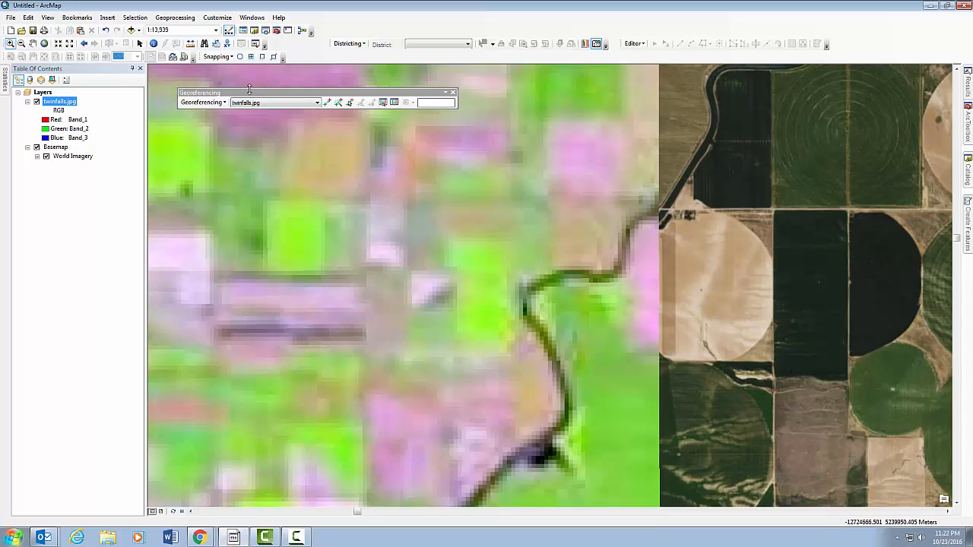
click(326, 103)
click(525, 290)
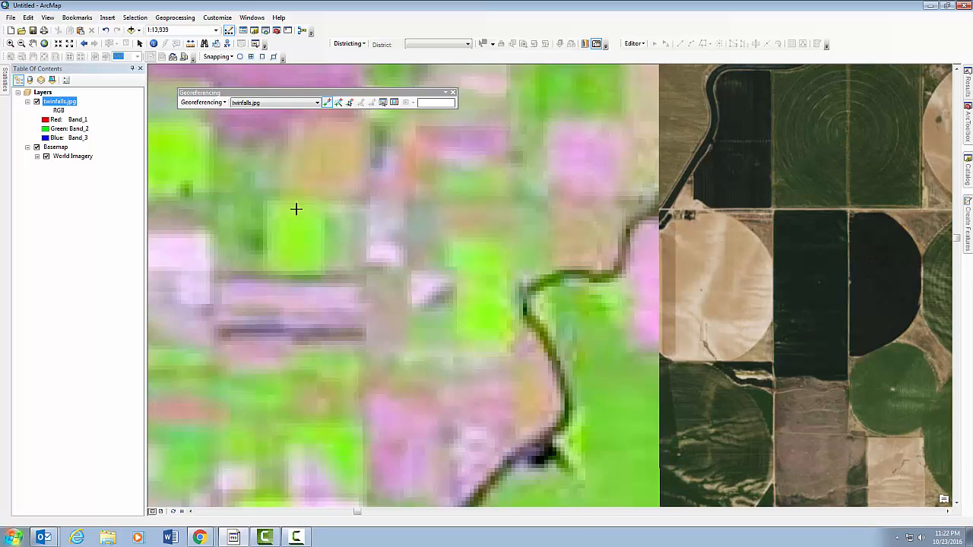
click(36, 102)
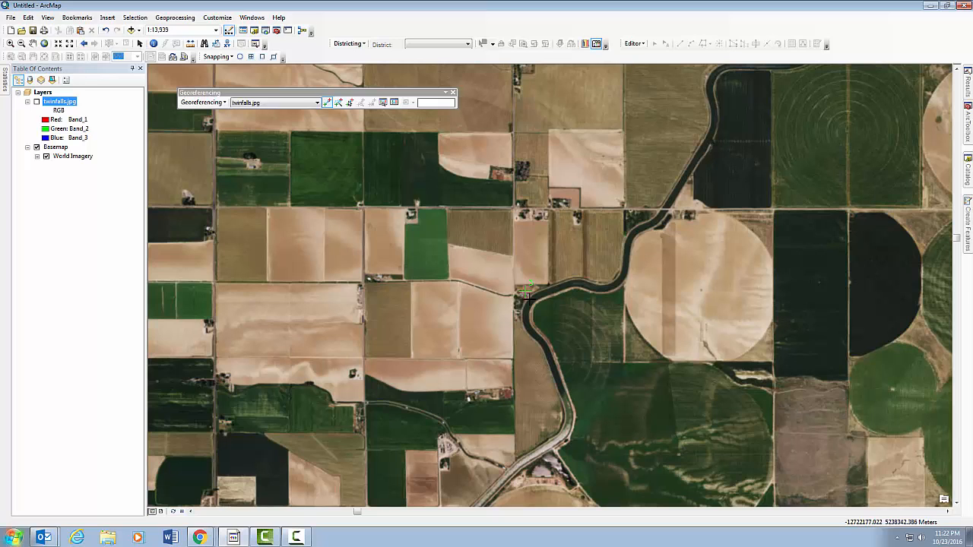
click(525, 291)
click(36, 102)
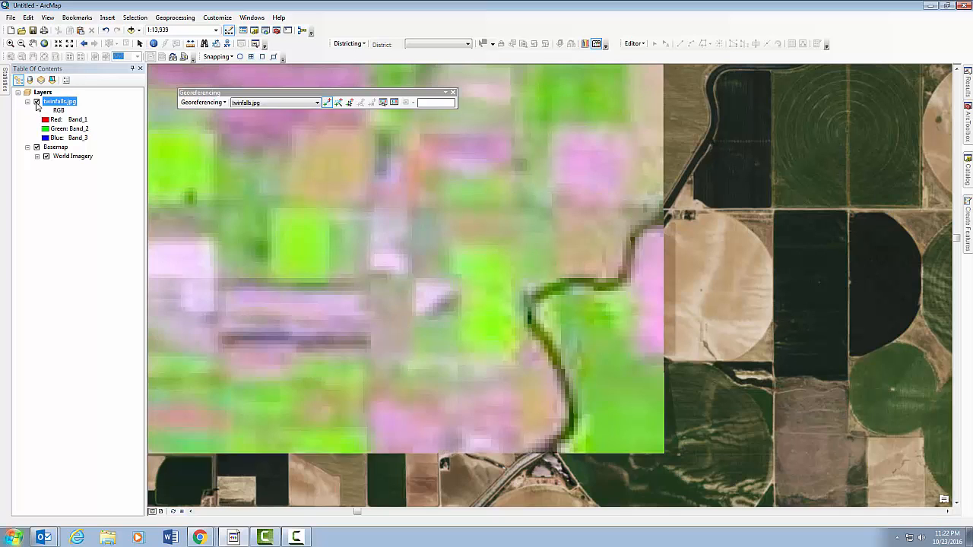
Step: Compare the alignment of twinfalls.jpg with the basemap by hiding and showing the layer at full image extent
click(84, 43)
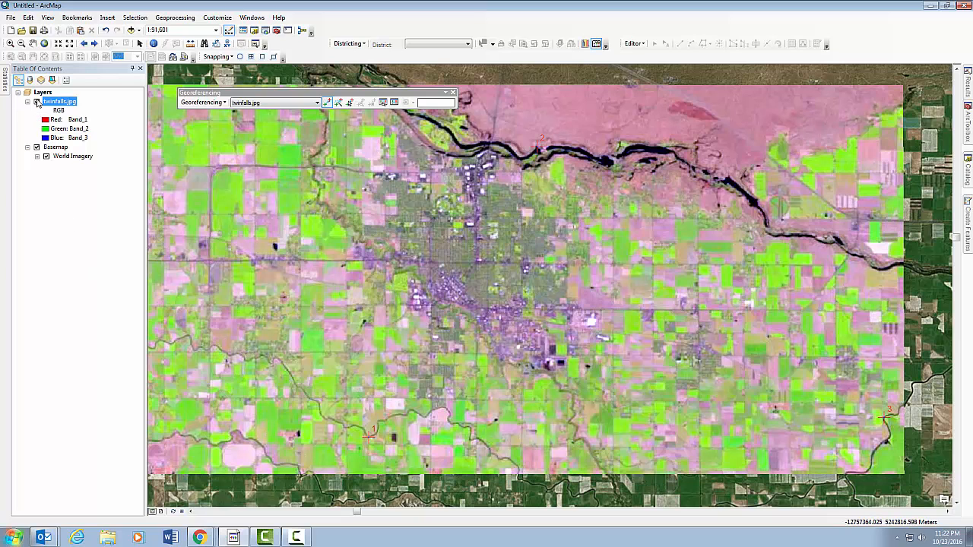
click(37, 101)
click(37, 102)
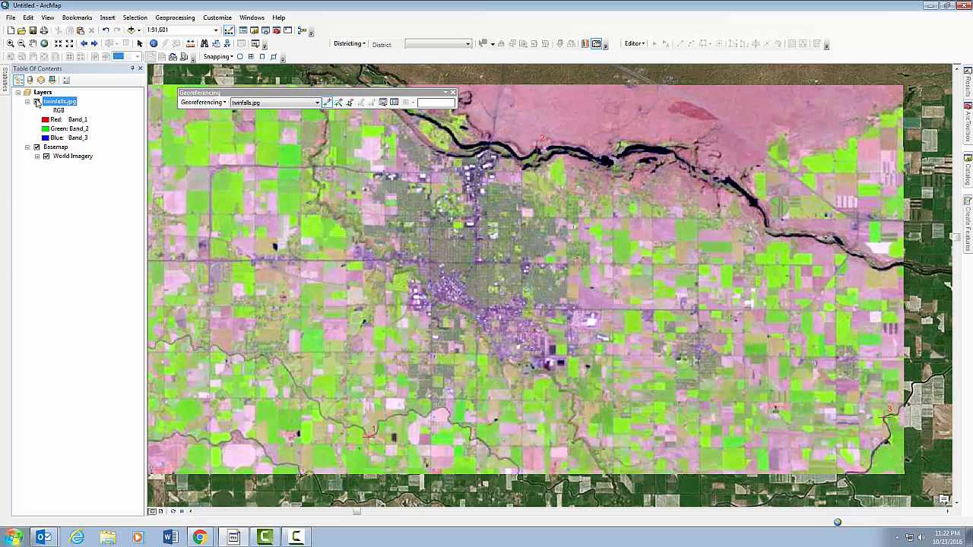
click(36, 102)
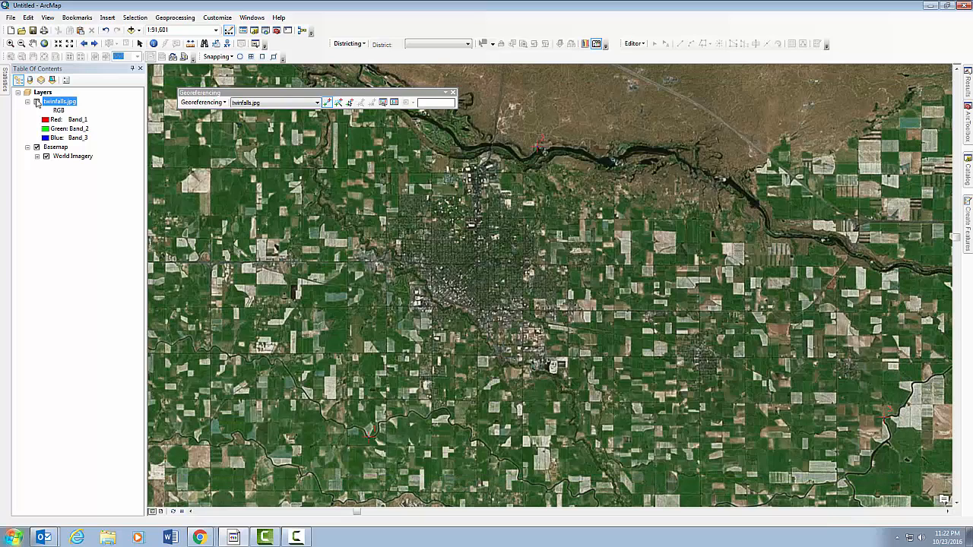
click(37, 102)
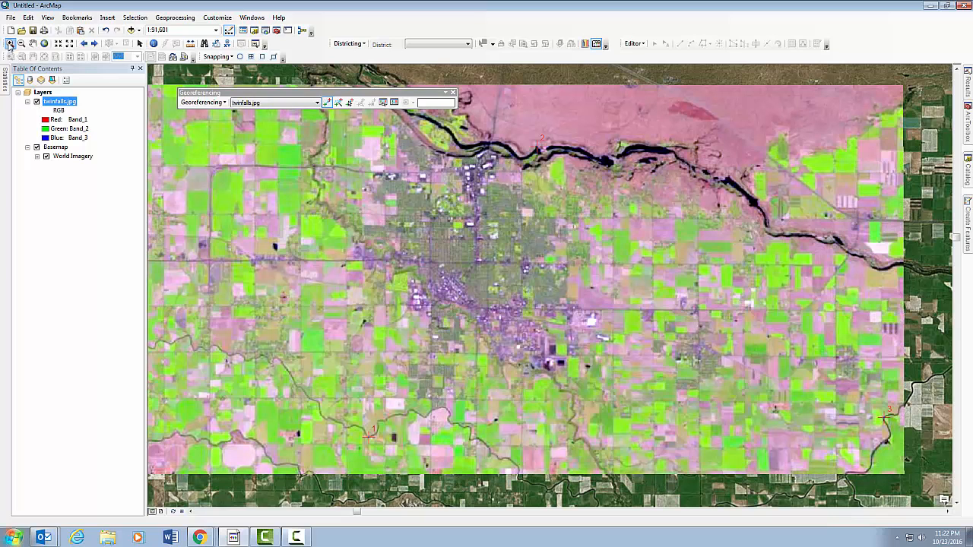
Step: Add a fourth control point, linking the highway intersection west of the city on twinfalls.jpg to the basemap interchange
click(9, 44)
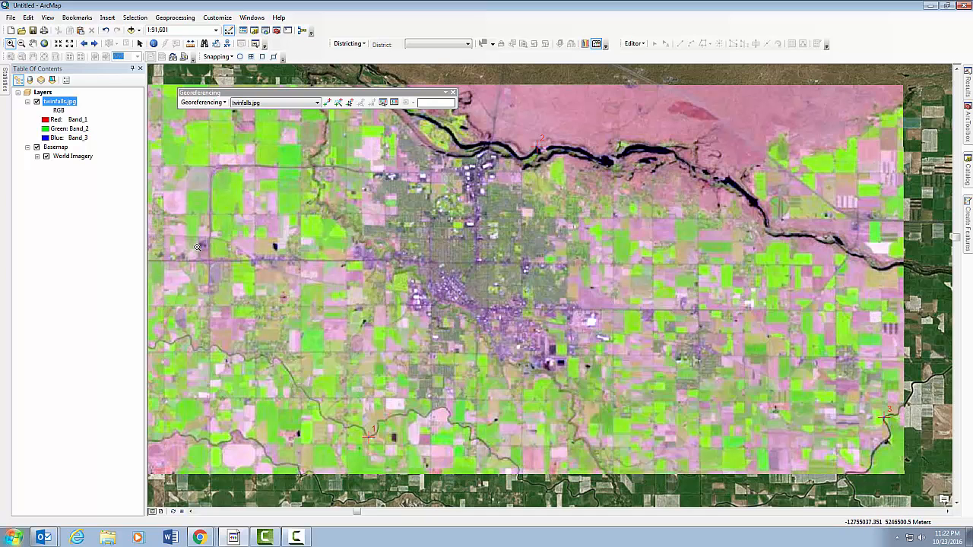
drag(197, 248, 232, 278)
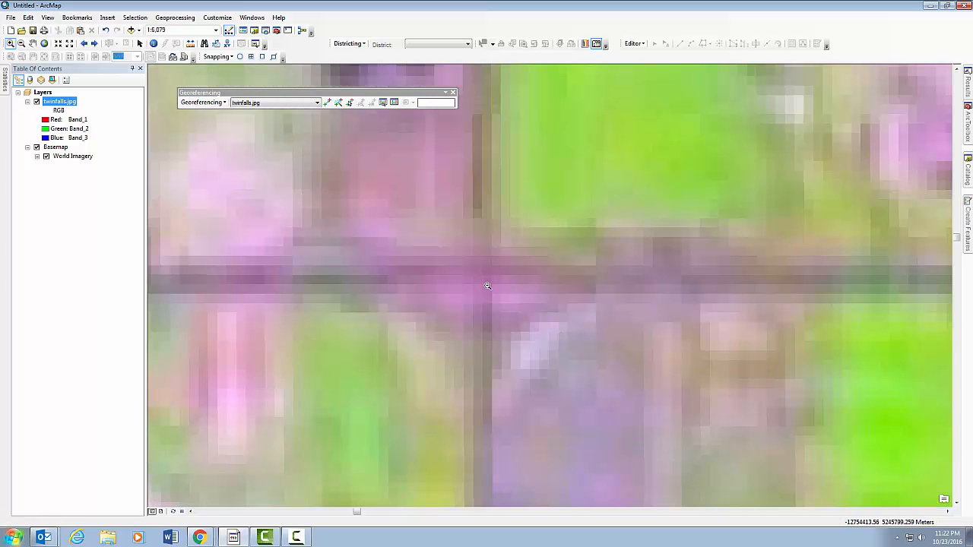
scroll(486, 279, down, 3)
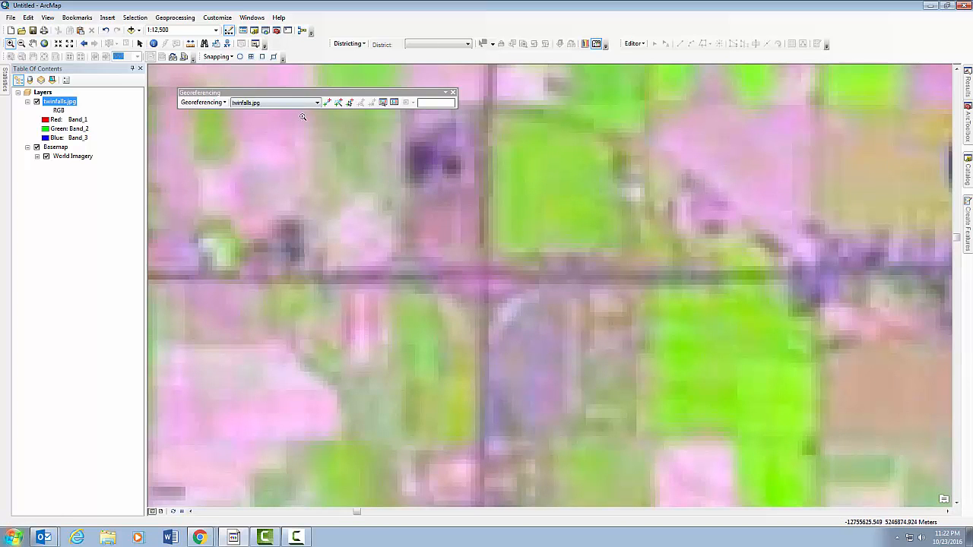
click(326, 101)
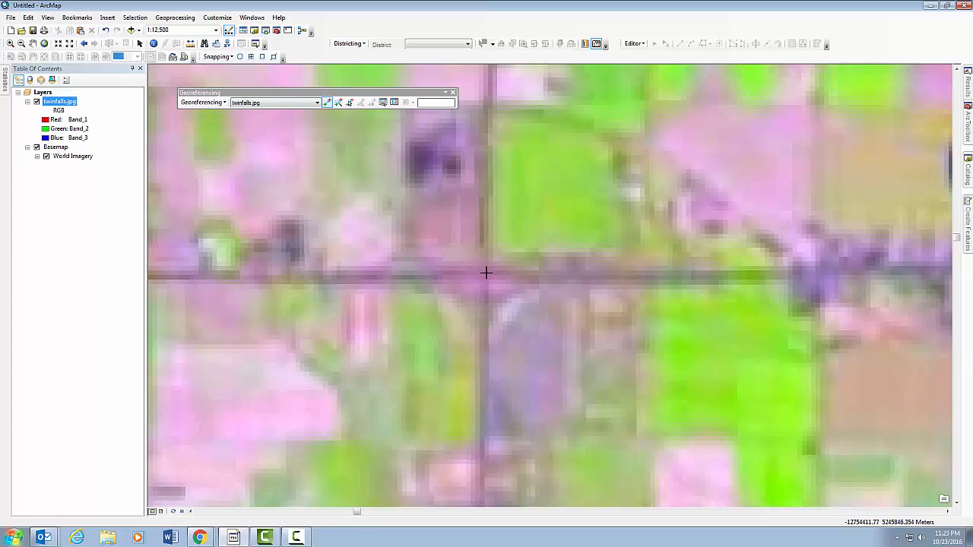
click(485, 272)
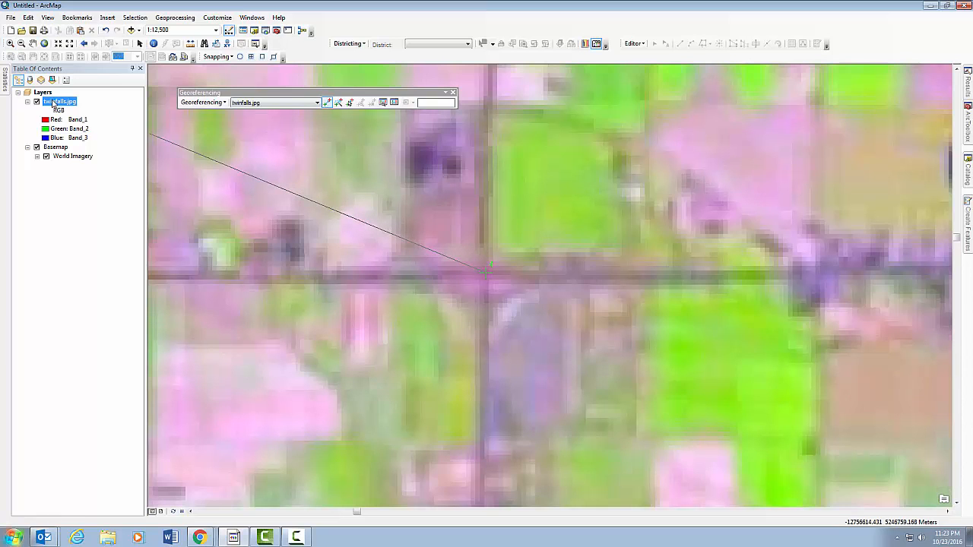
click(37, 102)
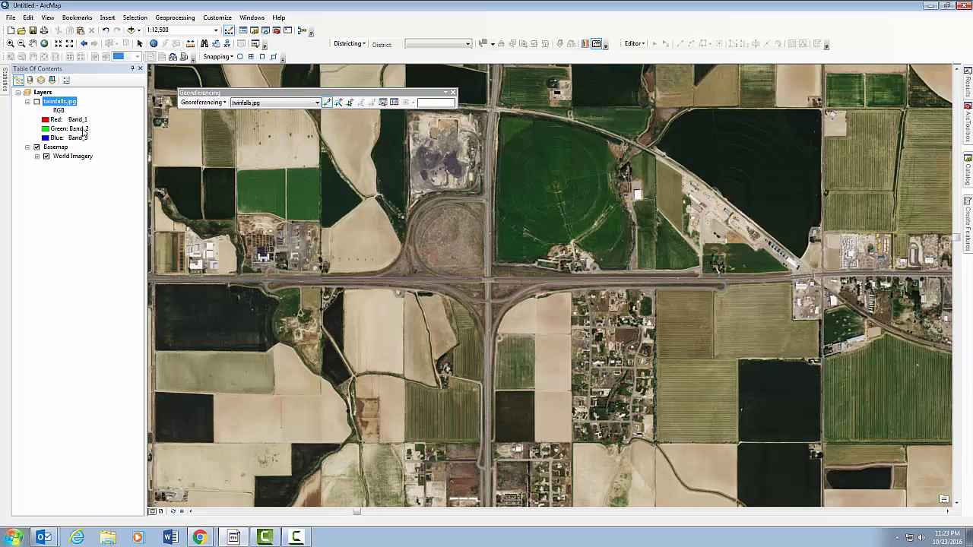
click(489, 276)
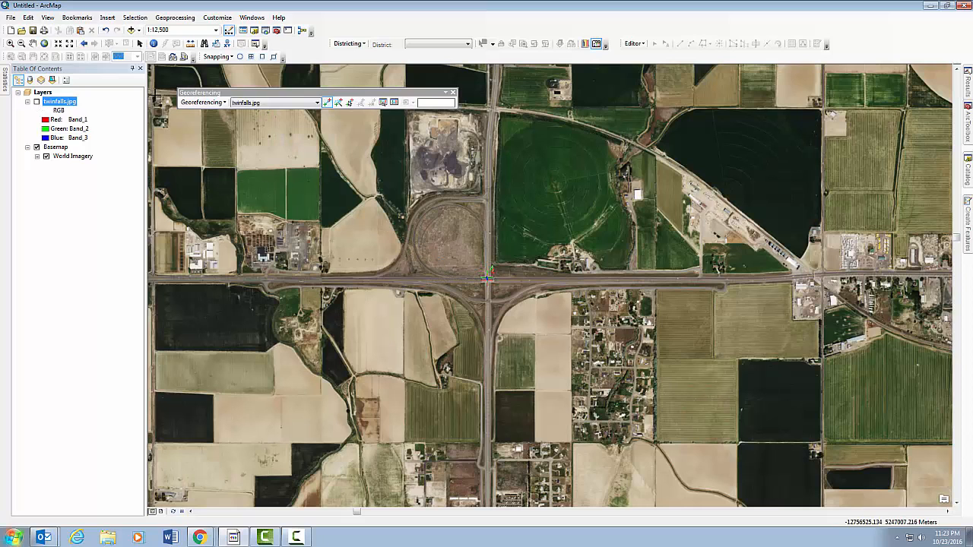
click(36, 102)
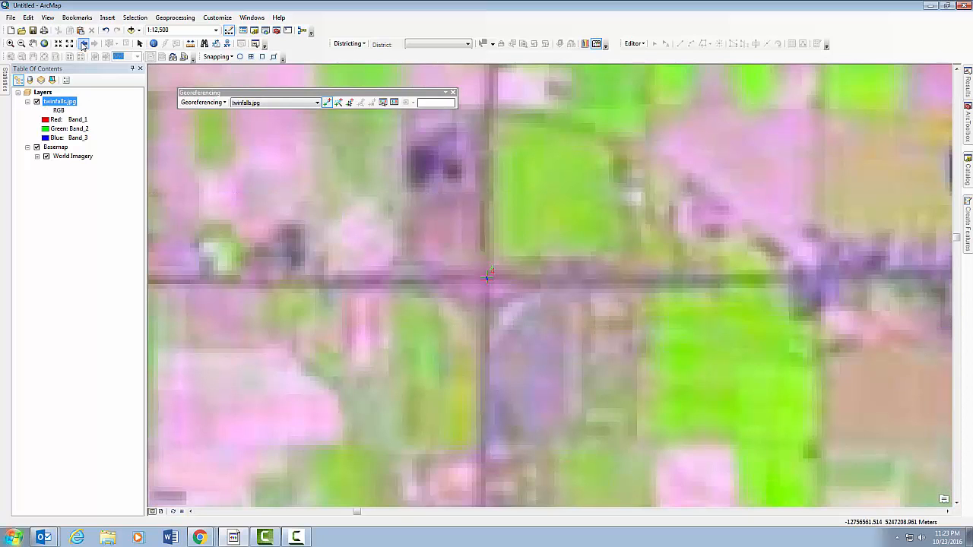
Step: Return to the full image extent and save the control-point alignment of twinfalls.jpg with Update Georeferencing
click(85, 45)
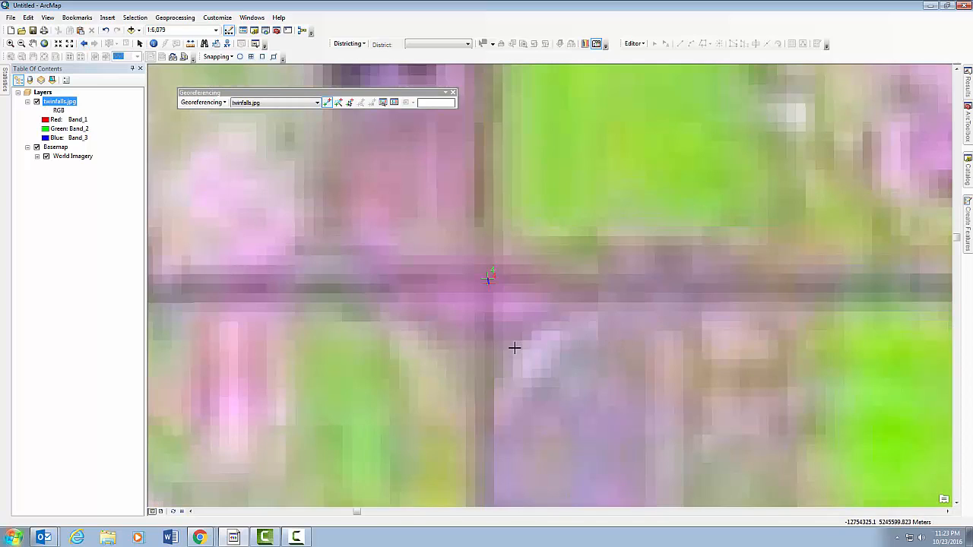
click(84, 43)
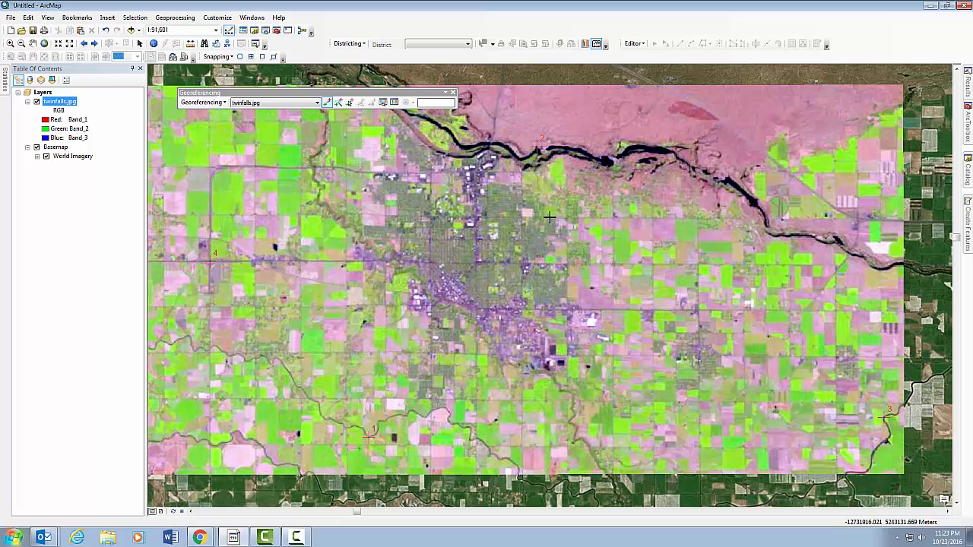
click(208, 104)
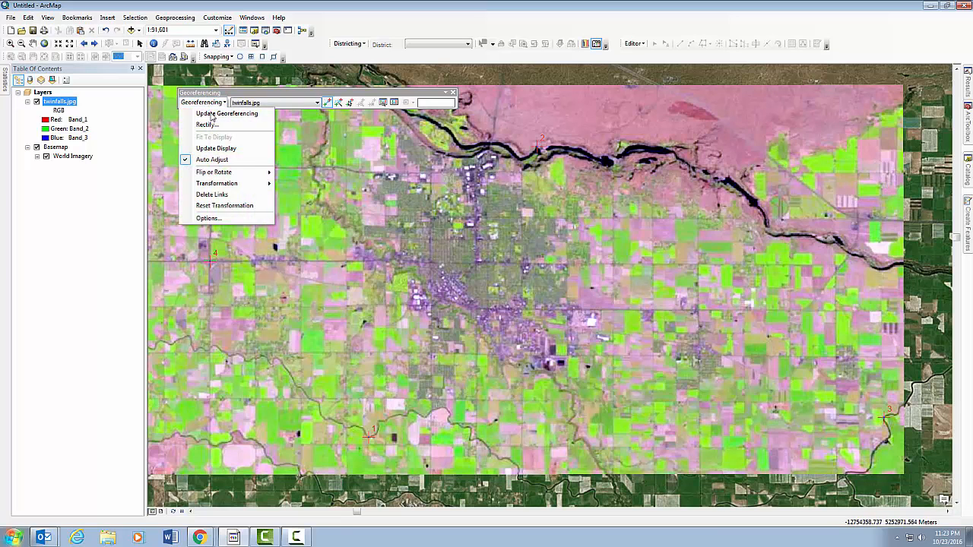
click(212, 115)
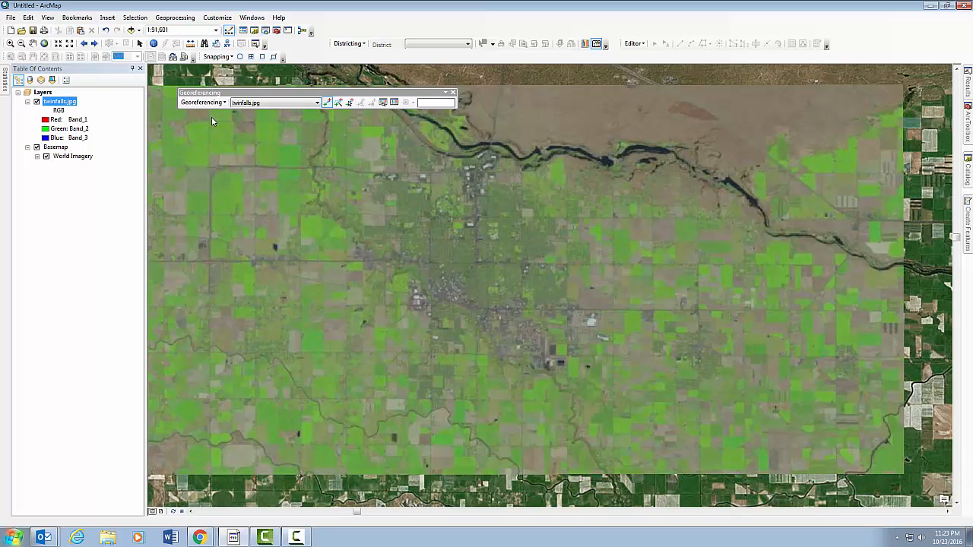